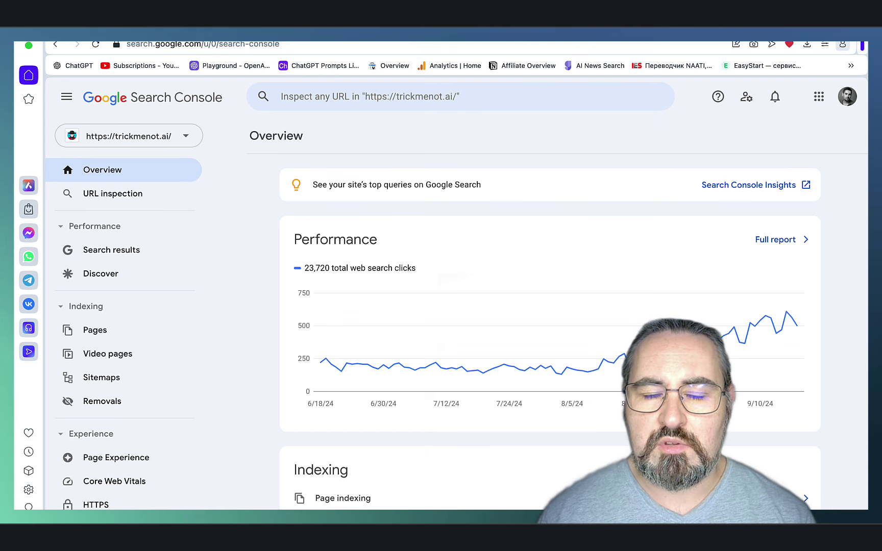
# Step: Show Search Console's search results for the last 16 months (240K clicks, 7.43M impressions)
pyautogui.click(119, 251)
pyautogui.click(372, 177)
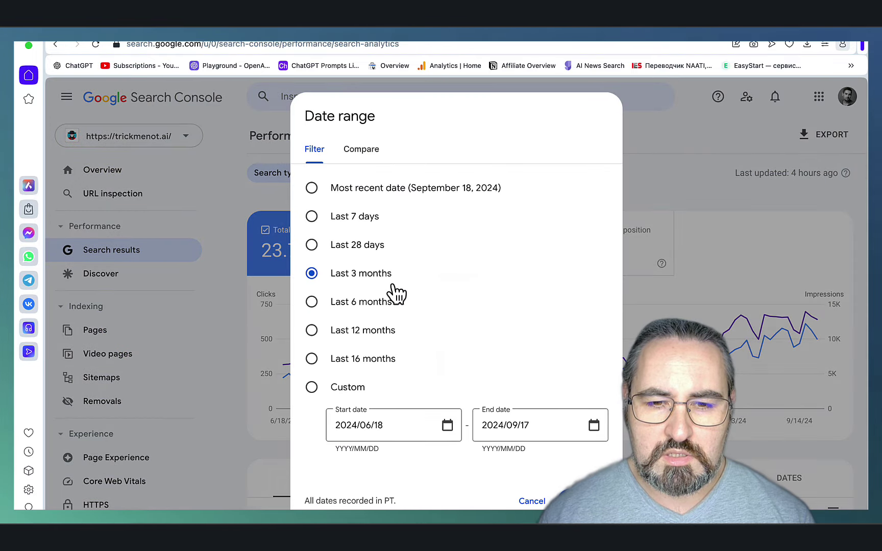
pyautogui.click(312, 358)
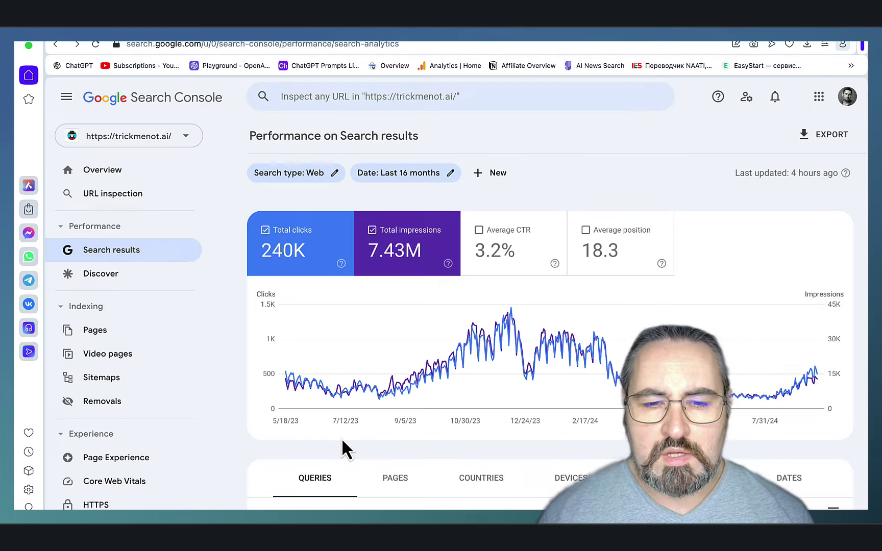
pyautogui.moveTo(287, 383)
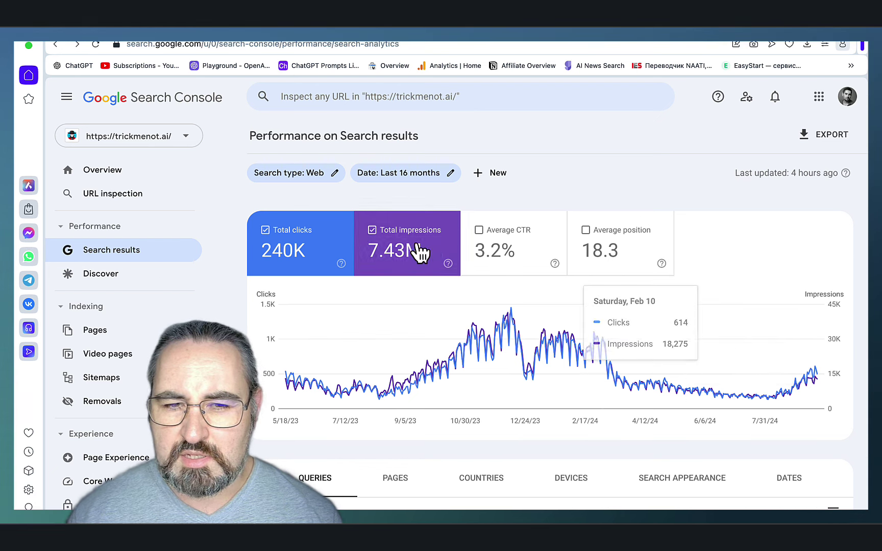
# Step: Switch the report's date range to the last 12 months, then the last 3 months, and open a new tab
pyautogui.click(399, 172)
pyautogui.click(311, 331)
pyautogui.click(585, 501)
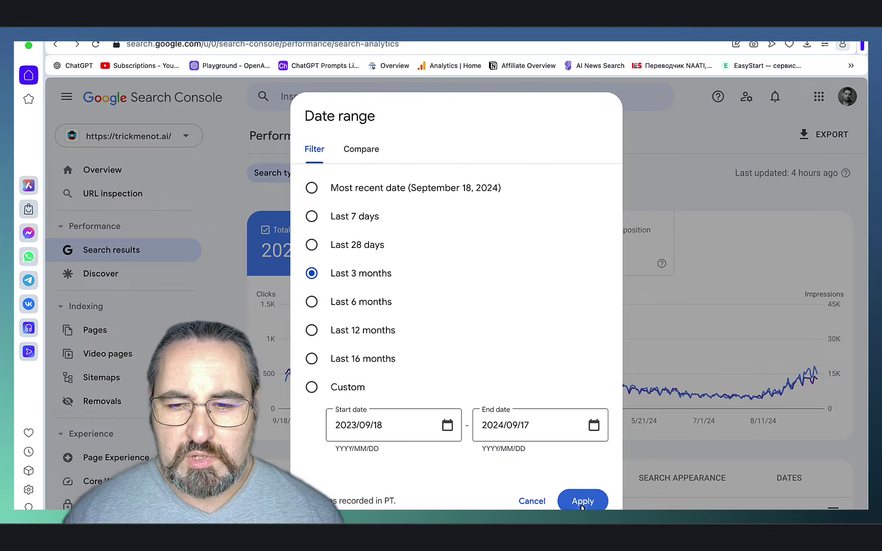
pyautogui.click(583, 500)
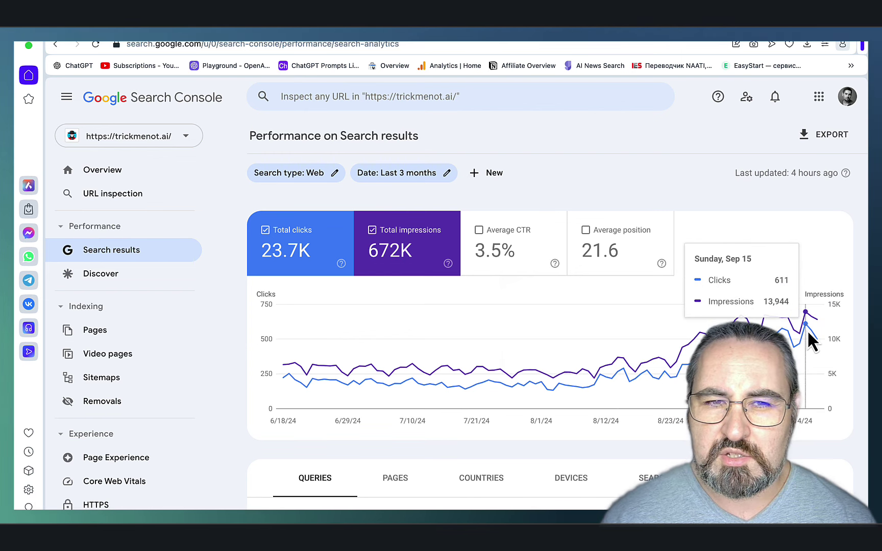
pyautogui.press('super+t')
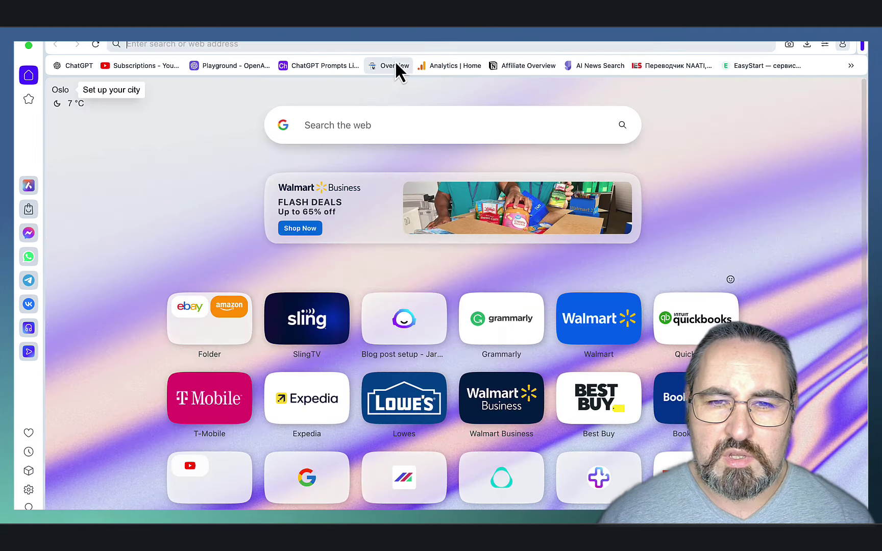
# Step: Open the site's Google Analytics Traffic acquisition report from the Analytics | Home bookmark
pyautogui.click(423, 66)
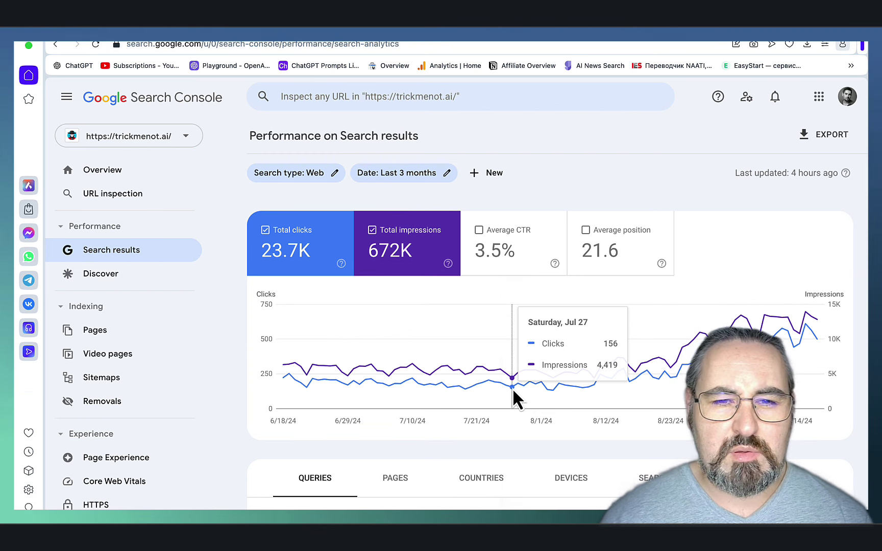
# Step: Review the Trickmenot Ahrefs project: DR 23, 101 referring domains, 537 backlinks, 4.2K organic traffic
pyautogui.hotkey('ctrl', 'Tab')
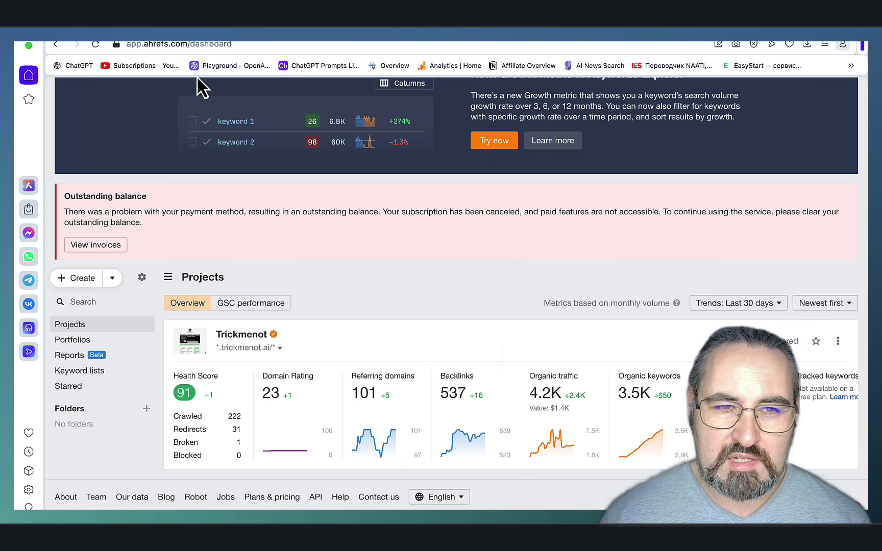
# Step: Set the Search Console report to the last 28 days (11.5K clicks, 306K impressions, 3.7% CTR)
pyautogui.hotkey('ctrl', 'Tab')
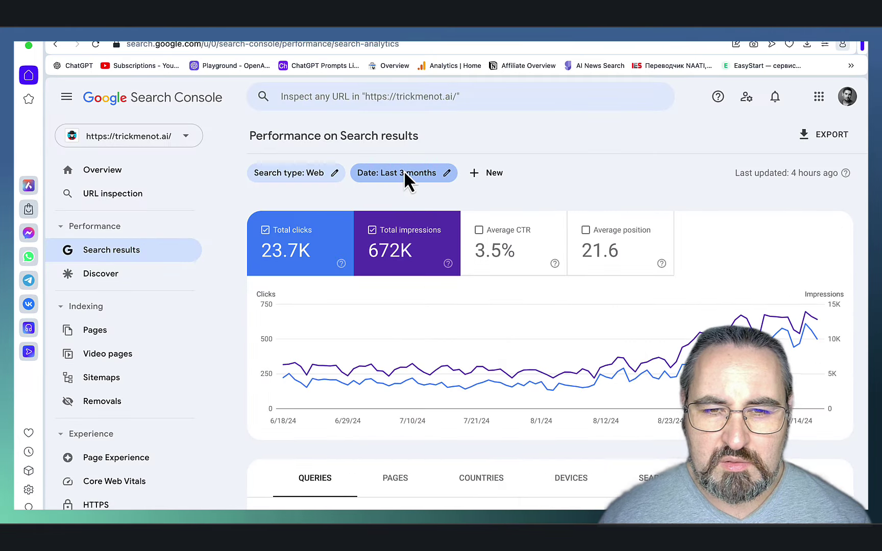
pyautogui.click(405, 174)
pyautogui.click(313, 246)
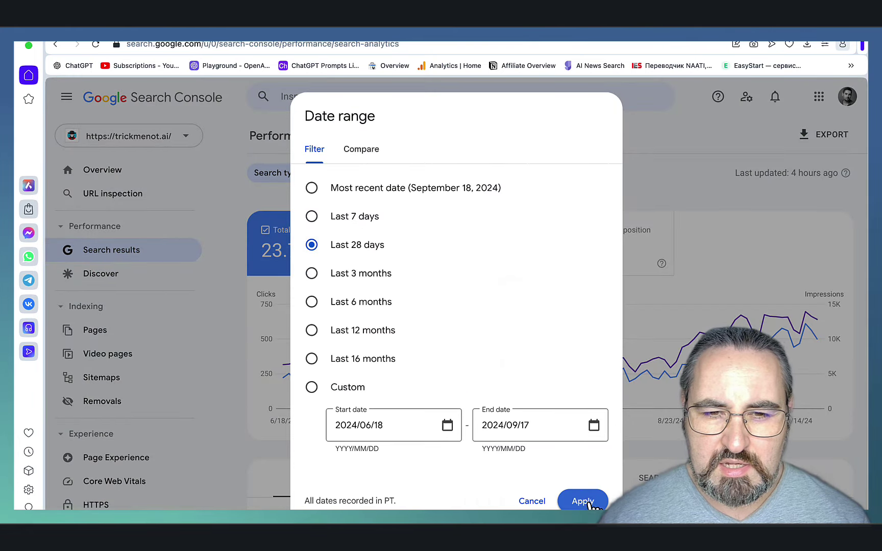
pyautogui.click(582, 502)
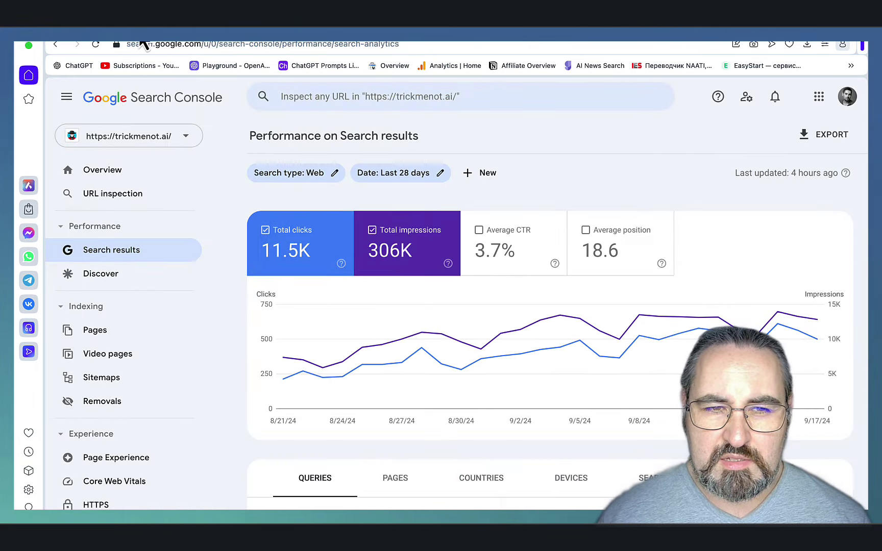
pyautogui.hotkey('ctrl', 'shift', 'Tab')
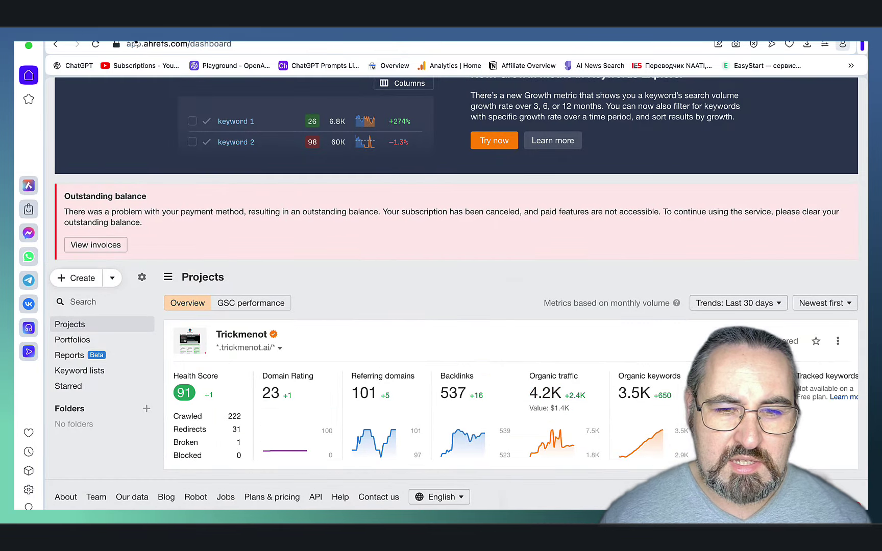
pyautogui.hotkey('ctrl', 'Tab')
pyautogui.moveTo(494, 364)
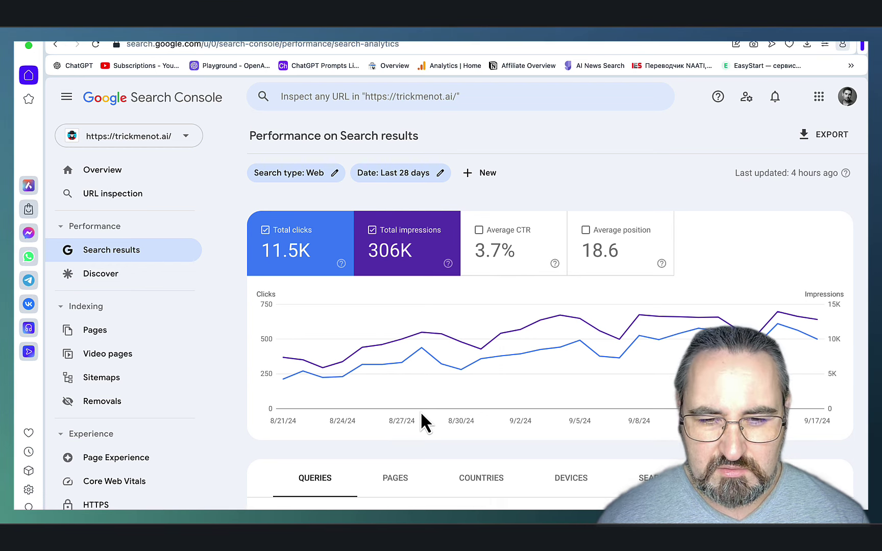
# Step: List pages by fewest clicks and filter the report to the originality-ai-review page
pyautogui.scroll(-1, 421, 411)
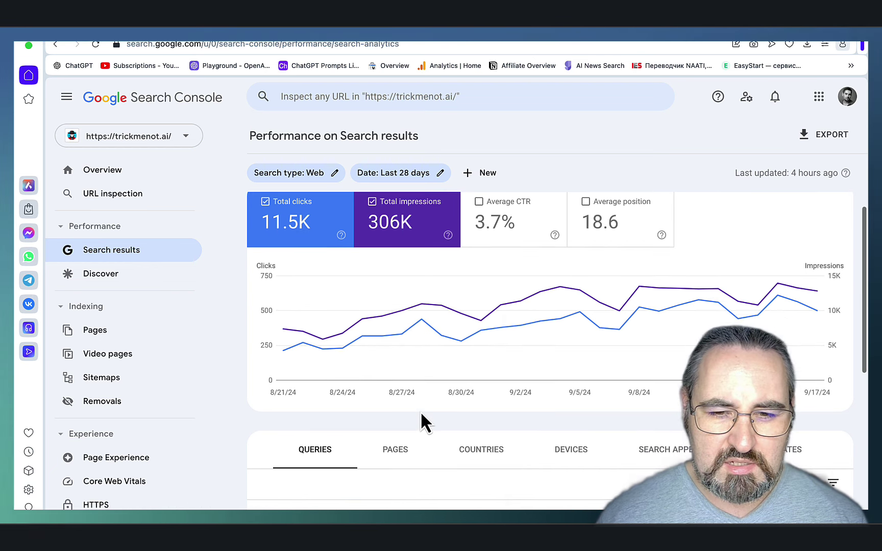
pyautogui.scroll(-4, 421, 411)
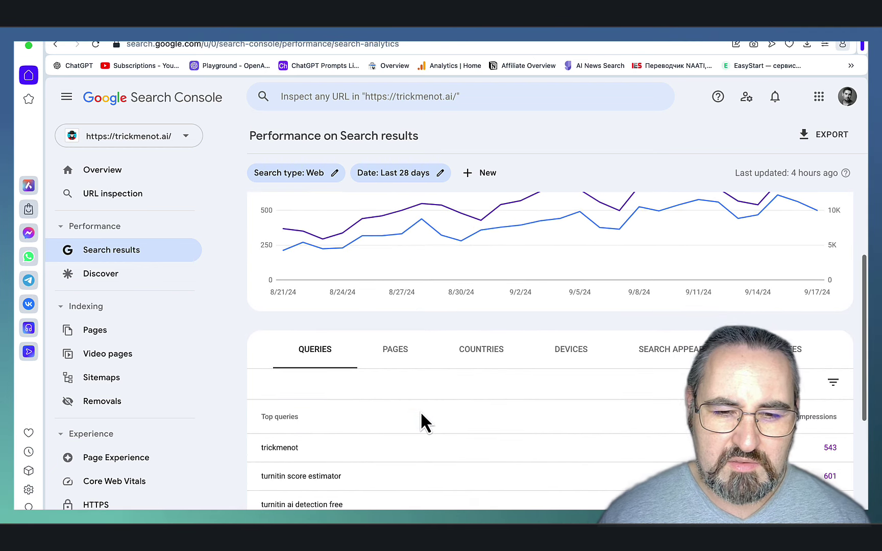
pyautogui.click(398, 363)
pyautogui.scroll(-5, 508, 437)
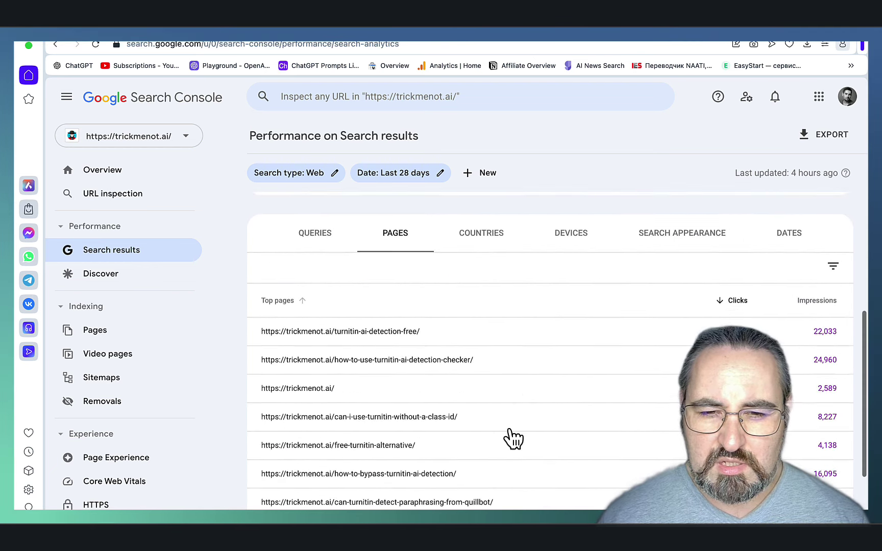
pyautogui.click(738, 303)
pyautogui.scroll(-4, 724, 320)
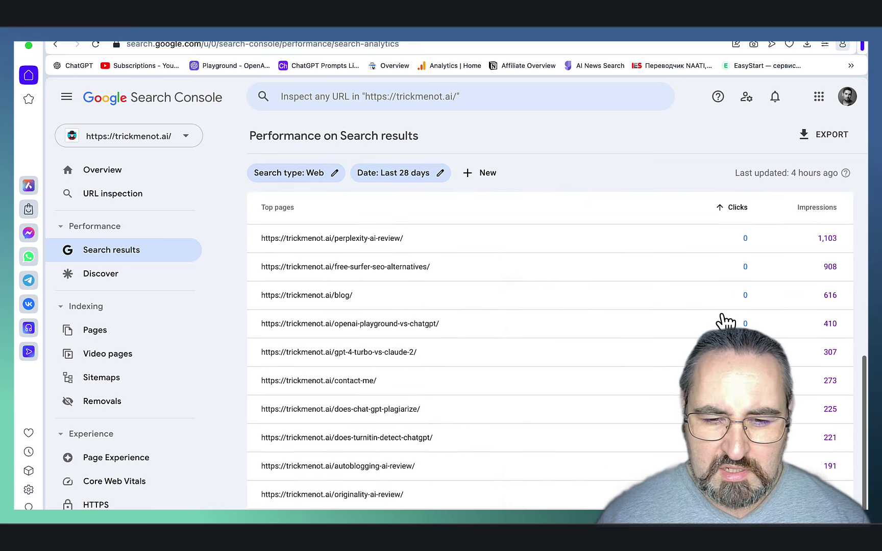
pyautogui.click(368, 496)
# Step: Check that page over the last 6 months, then go back to the 28-day view
pyautogui.click(393, 178)
pyautogui.click(360, 301)
pyautogui.click(586, 504)
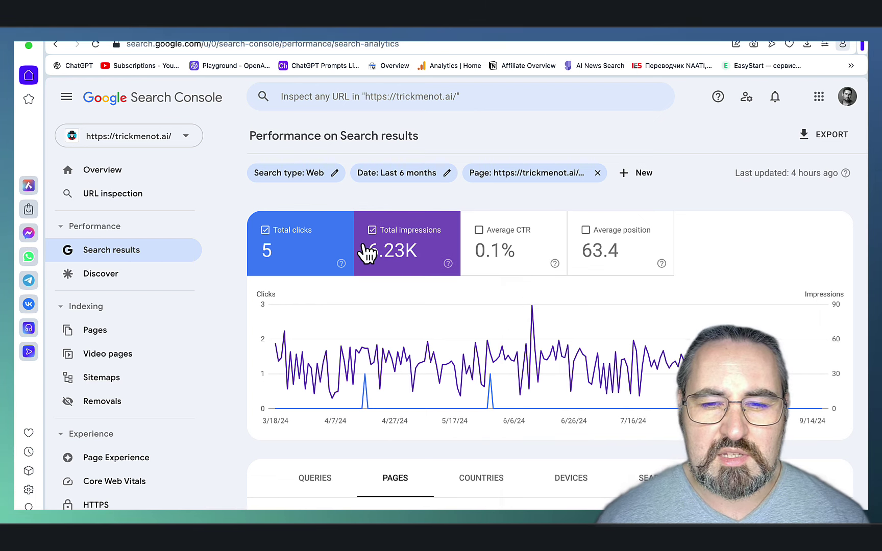
pyautogui.click(56, 44)
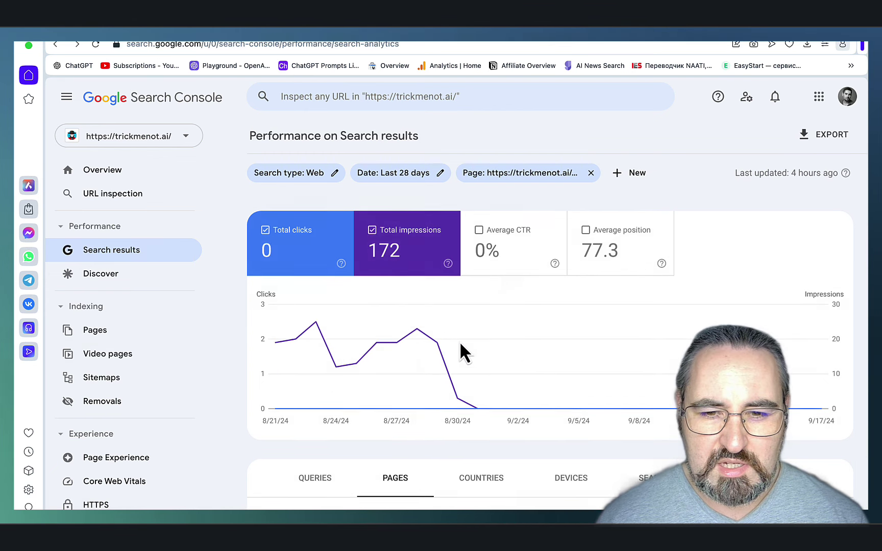
pyautogui.scroll(-3, 490, 347)
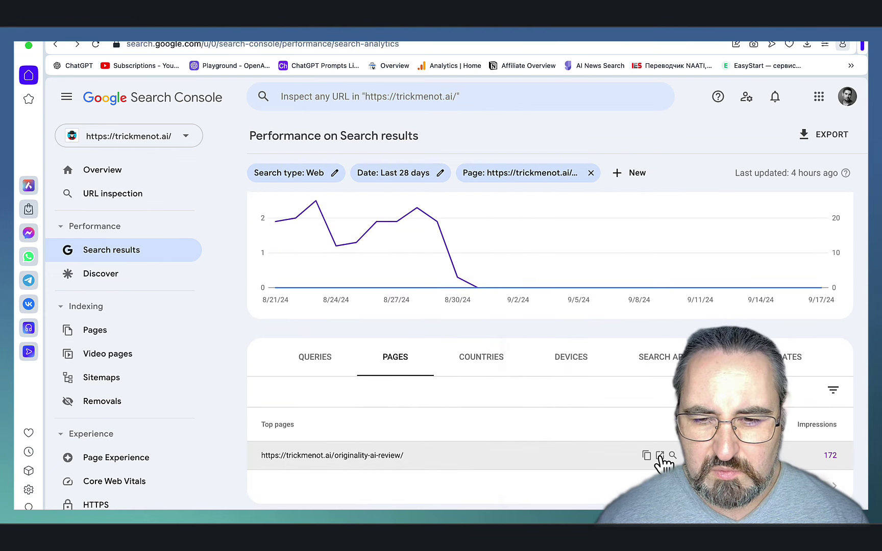
# Step: Visit the live trickmenot.ai site from the page row, then close it to return to Search Console
pyautogui.click(660, 456)
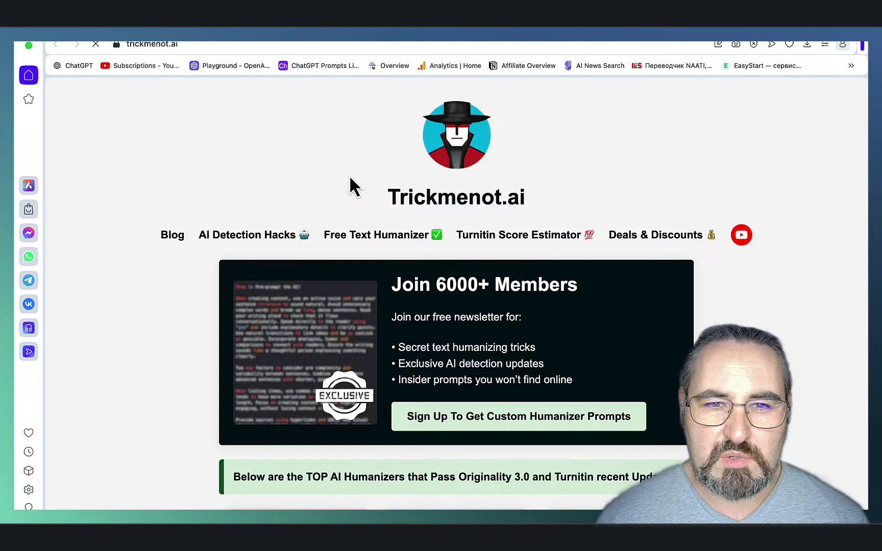
pyautogui.scroll(-15, 349, 175)
pyautogui.scroll(15, 349, 177)
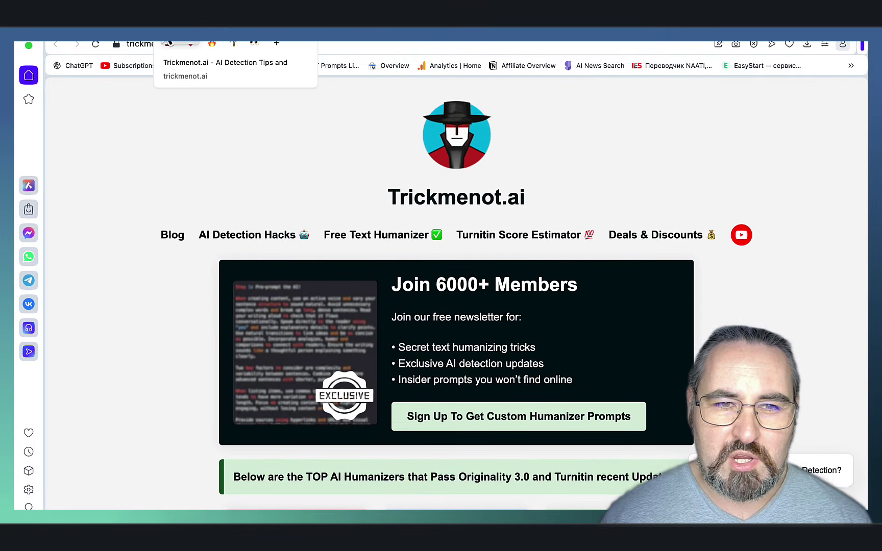
pyautogui.press('super+w')
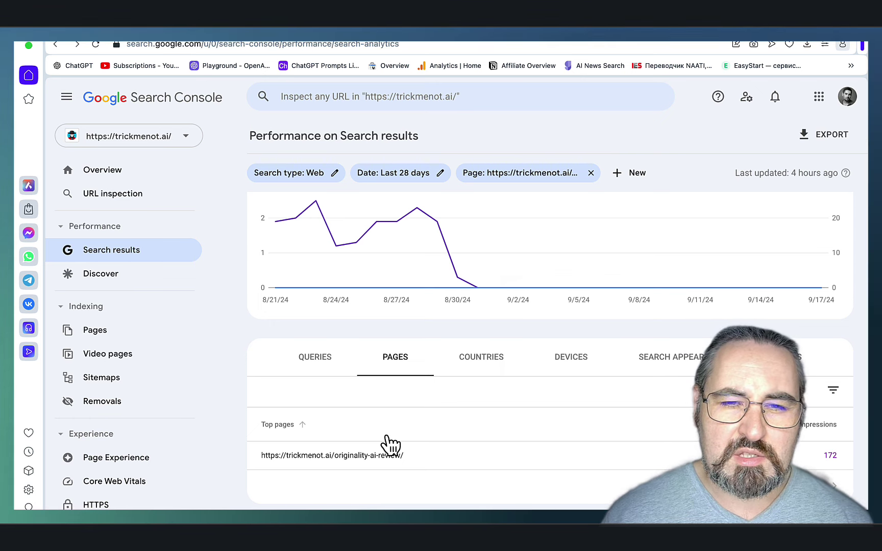
# Step: Clear the Page filter to show whole-site 28-day data, and open a new browser tab
pyautogui.click(591, 173)
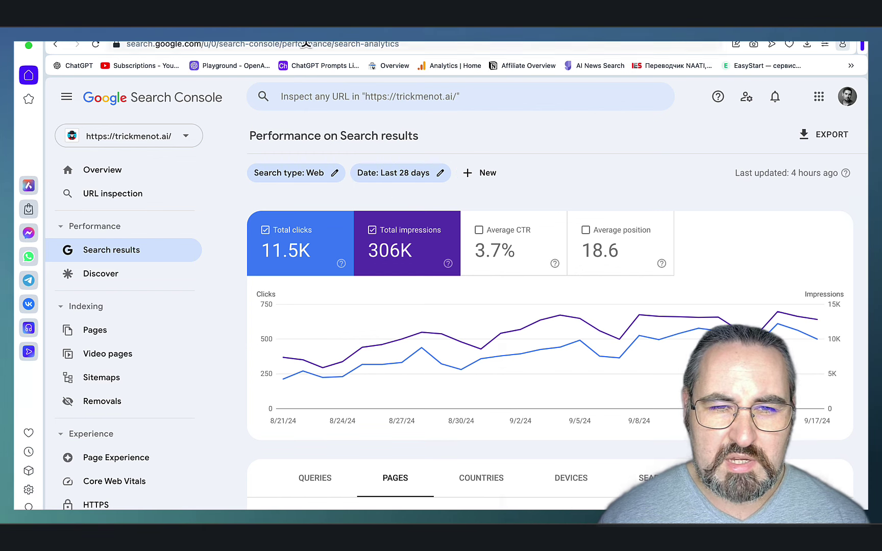
pyautogui.press('super+t')
# Step: Load Perplexity, look through its settings and new-thread Focus options, then dismiss the box
pyautogui.write('perplexity.ai')
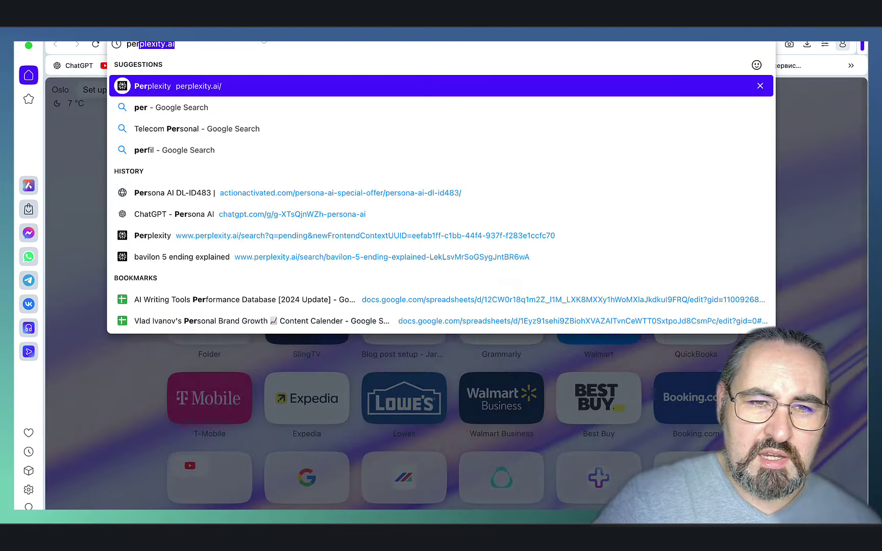
pyautogui.press('Return')
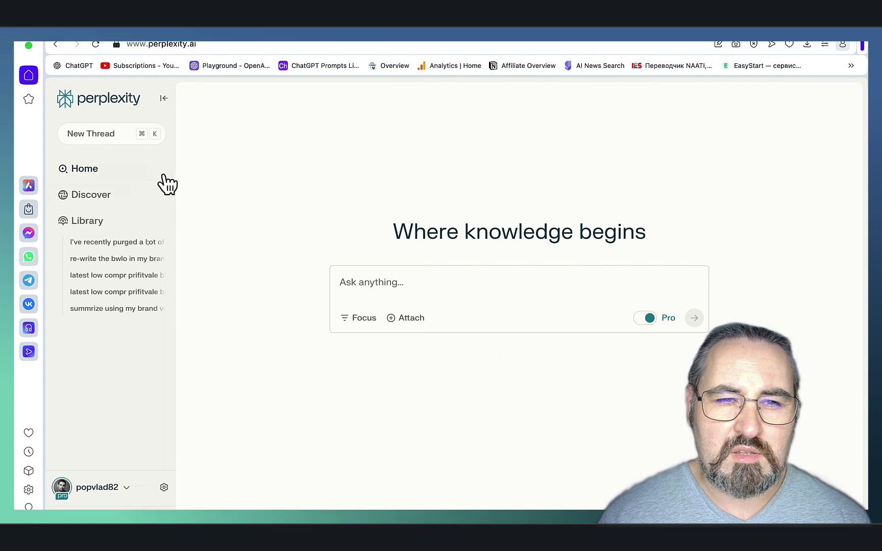
pyautogui.click(164, 488)
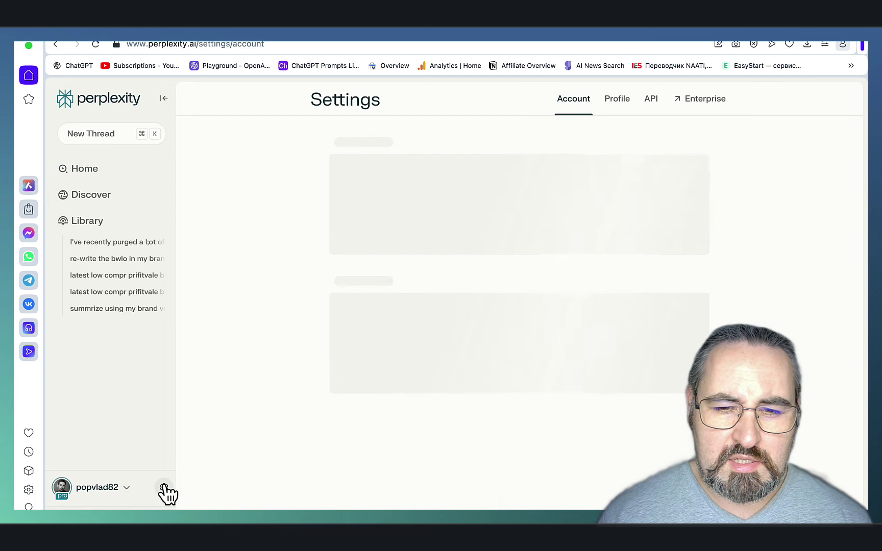
pyautogui.scroll(-10, 711, 271)
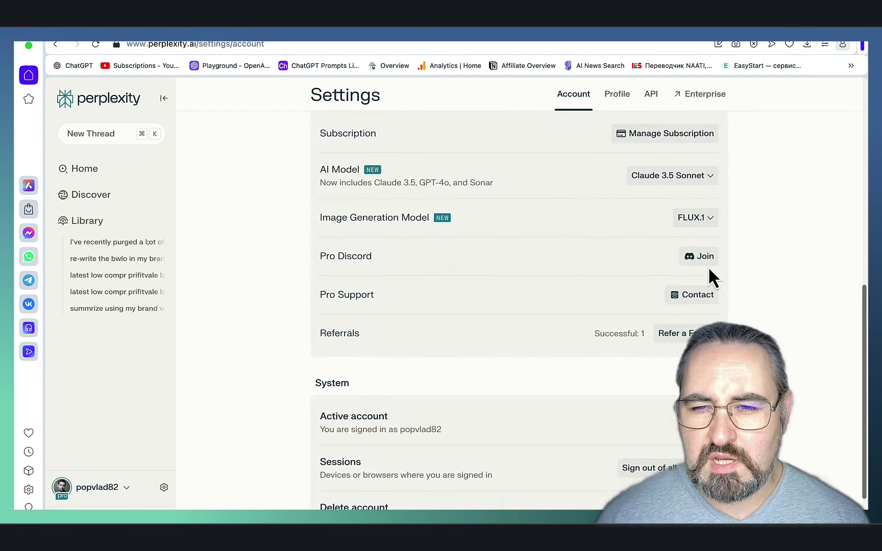
pyautogui.press('super+k')
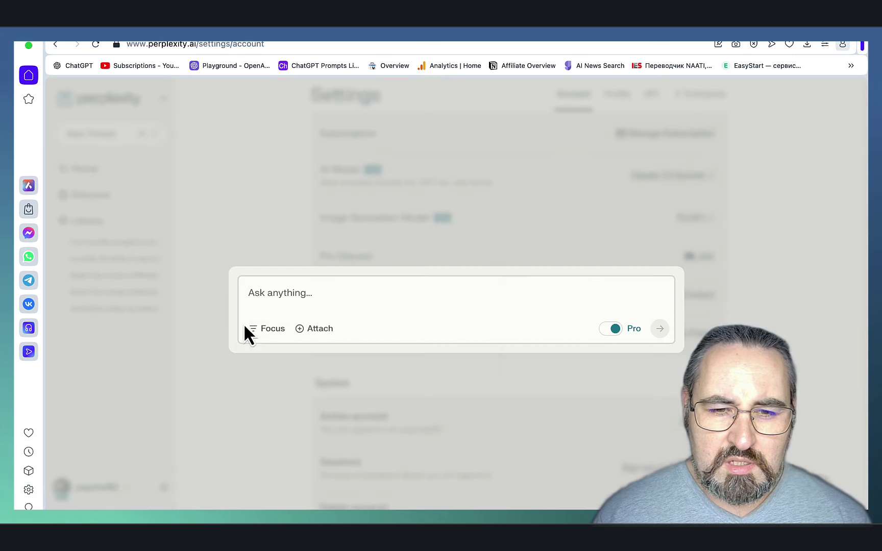
pyautogui.click(275, 340)
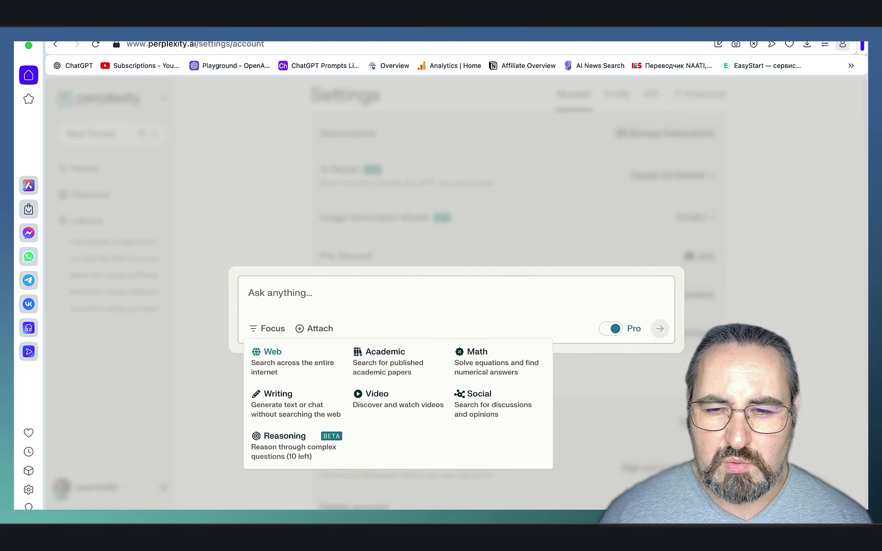
pyautogui.click(793, 428)
# Step: Open app.ag in a new tab to load AgilityWriter's list of 752 articles
pyautogui.press('super+t')
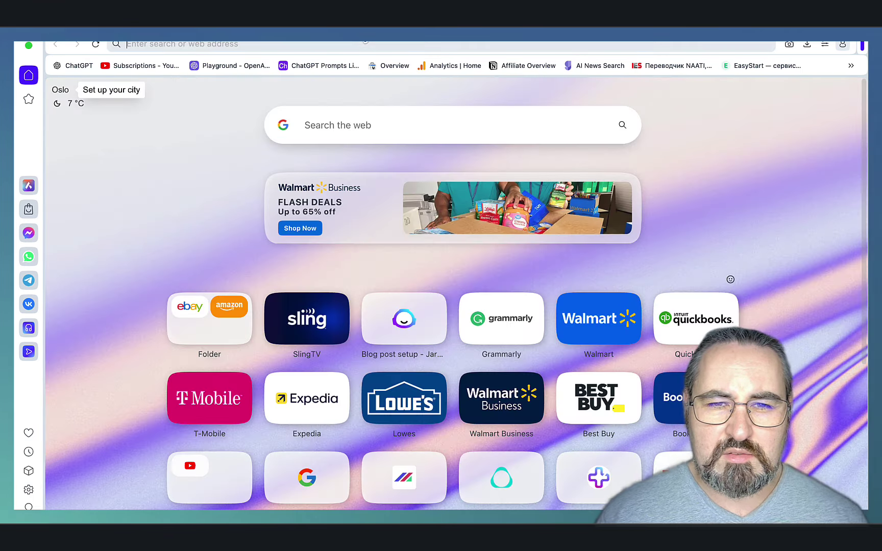
pyautogui.write('app.ag')
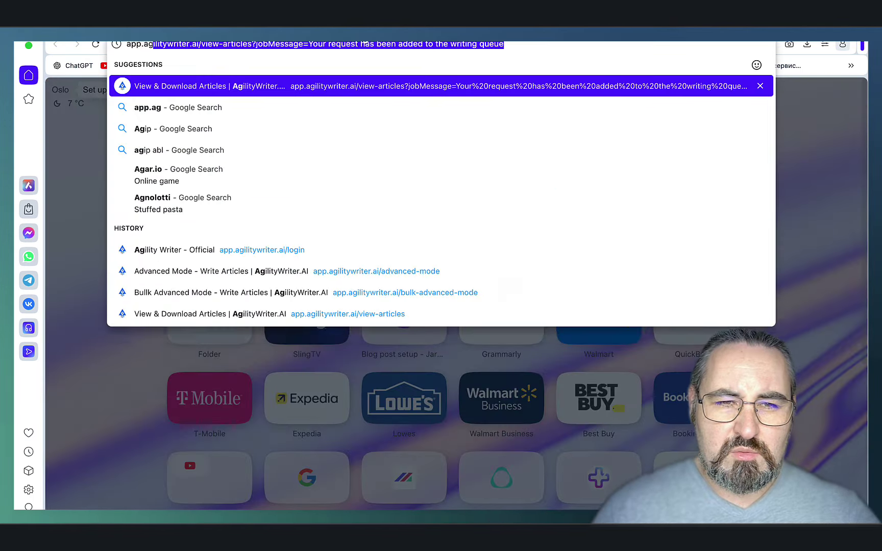
pyautogui.press('Return')
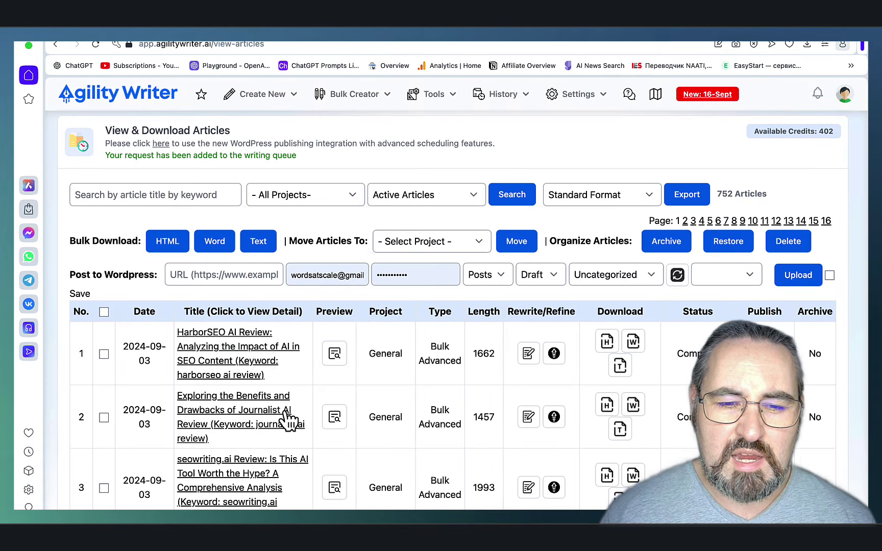
# Step: Reveal the Create New menu in AgilityWriter's top navigation bar
pyautogui.moveTo(298, 104)
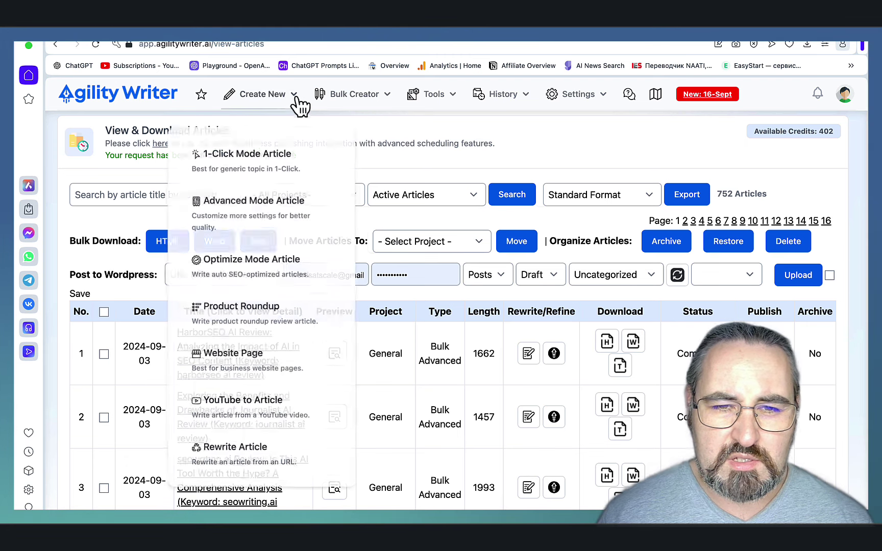
pyautogui.moveTo(329, 105)
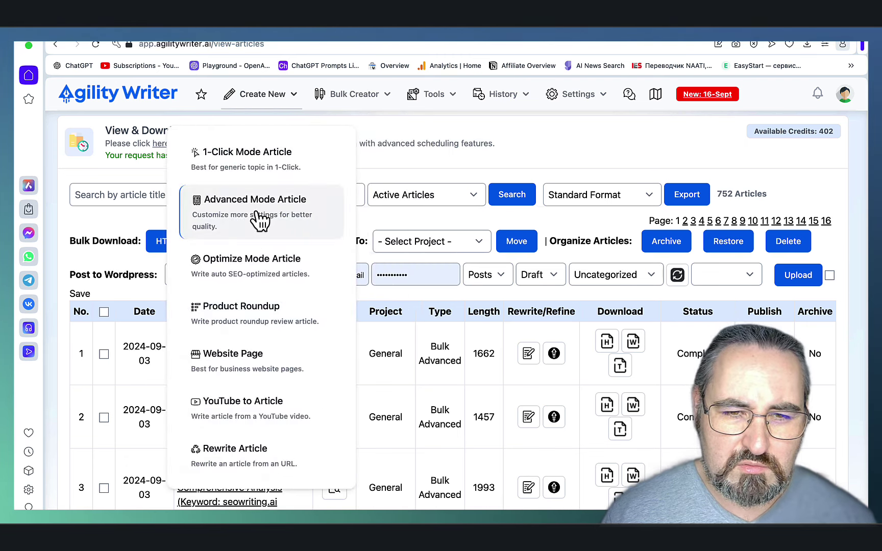
# Step: Start a Bulk Advanced Mode article job and turn on Internal Links
pyautogui.moveTo(347, 98)
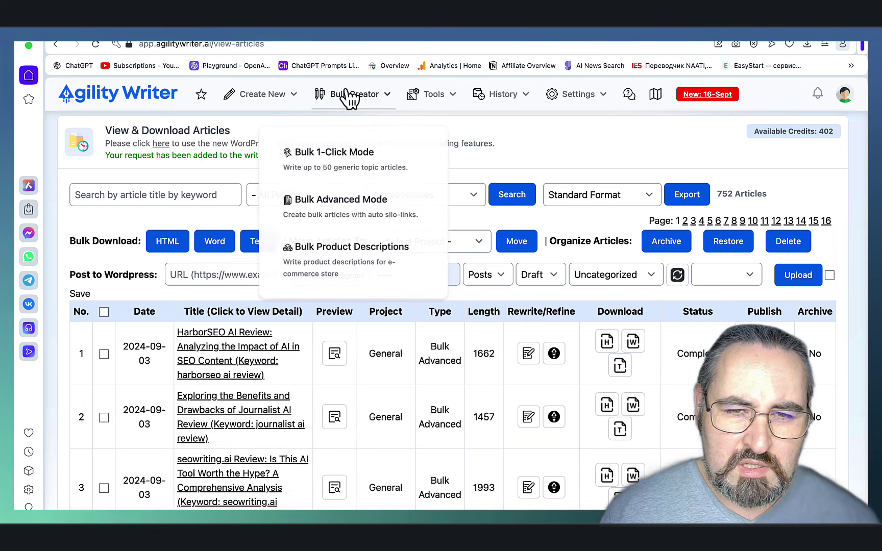
pyautogui.click(329, 217)
pyautogui.scroll(-10, 329, 224)
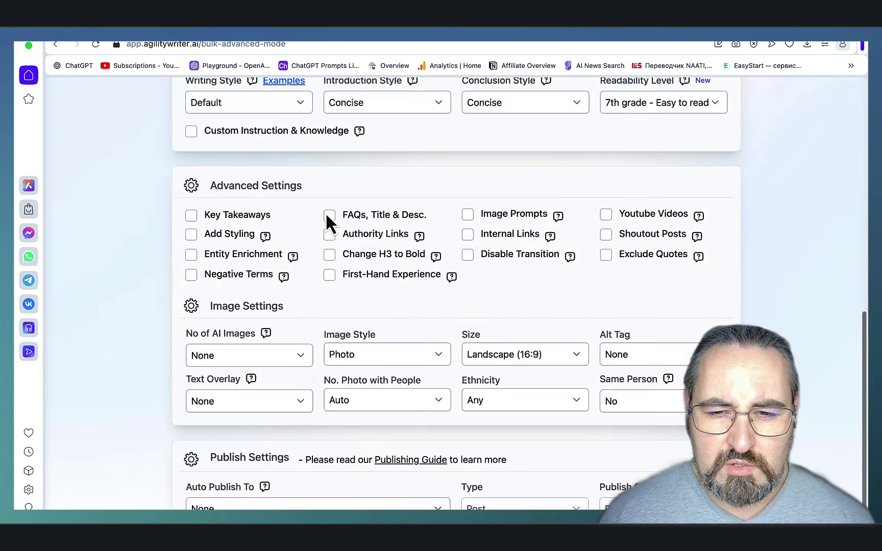
pyautogui.scroll(3, 327, 215)
pyautogui.scroll(-3, 358, 217)
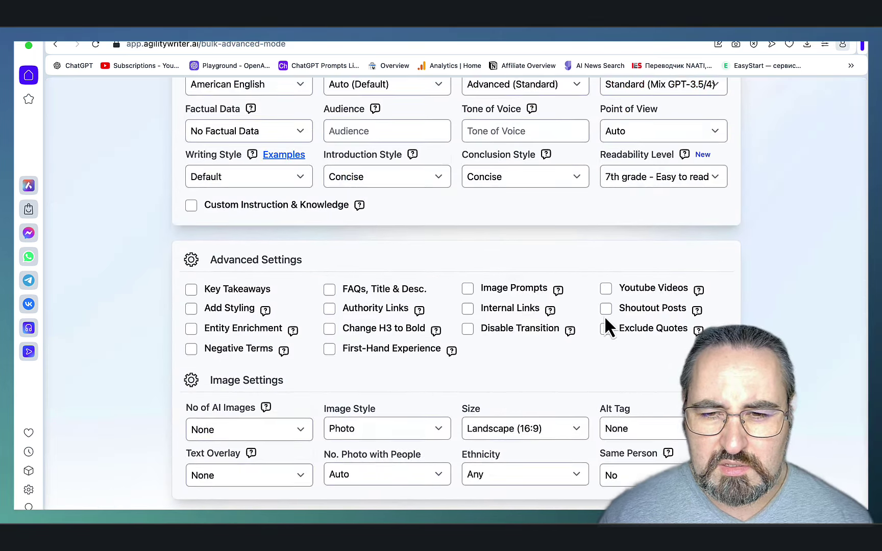
pyautogui.click(508, 310)
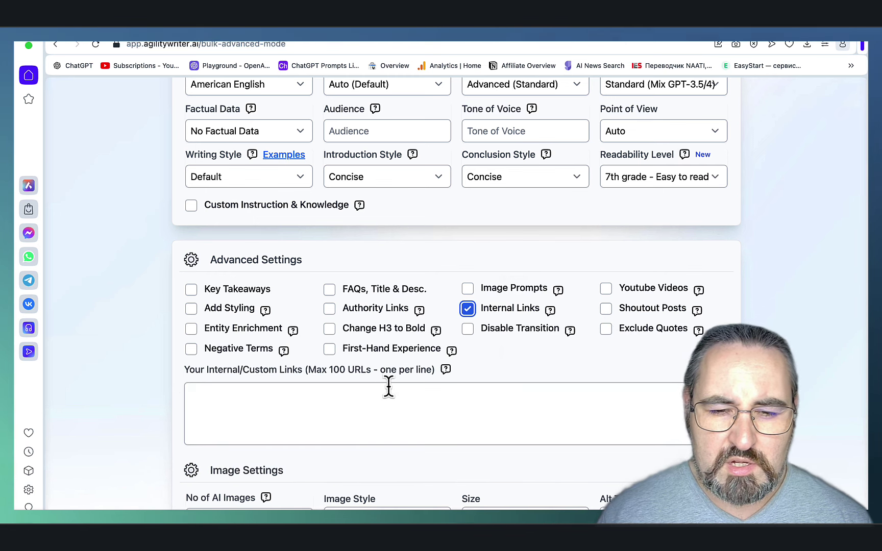
pyautogui.click(404, 411)
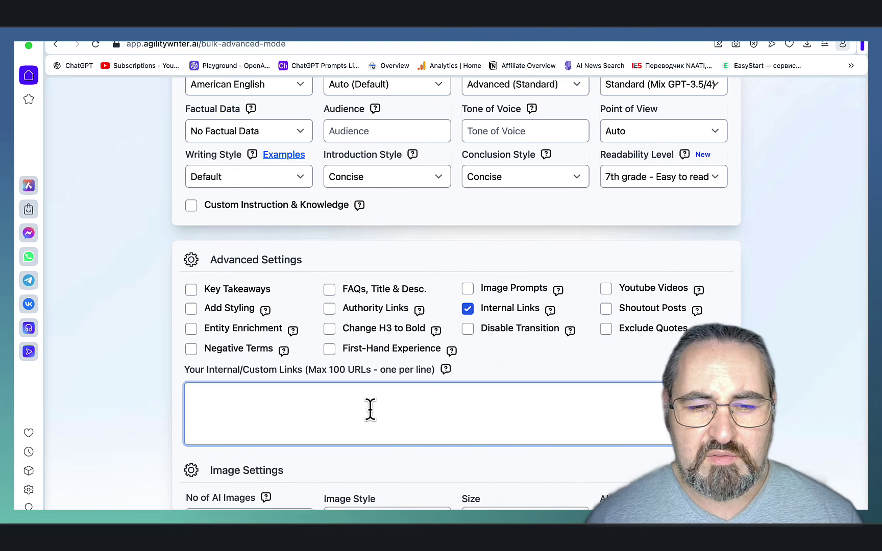
# Step: Apply Smart Defaults and set the AI model to Claude 3 Sonnet
pyautogui.scroll(3, 371, 411)
pyautogui.scroll(-7, 372, 412)
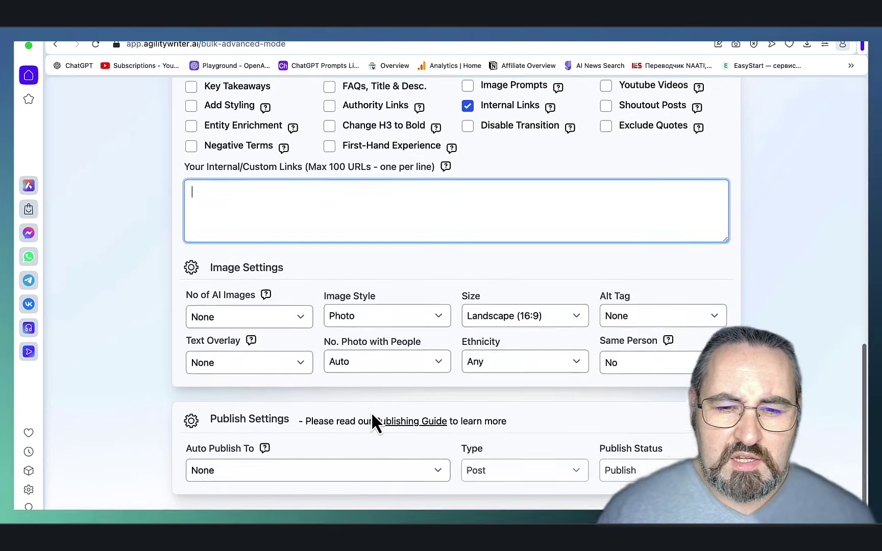
pyautogui.scroll(1, 371, 412)
pyautogui.scroll(6, 372, 412)
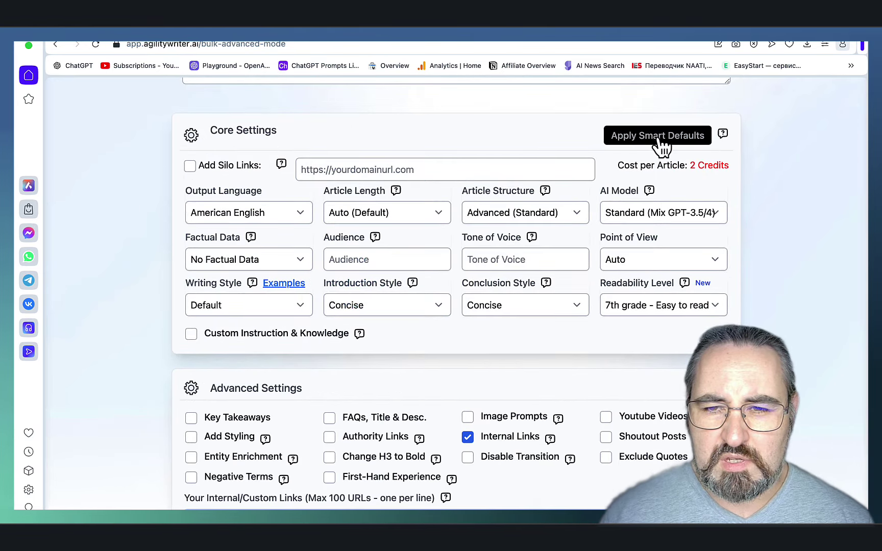
pyautogui.click(660, 141)
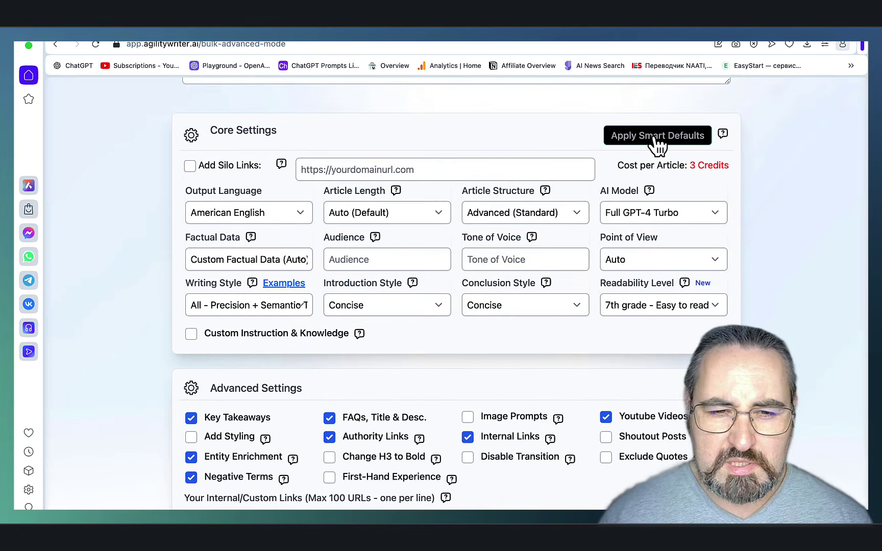
pyautogui.click(642, 218)
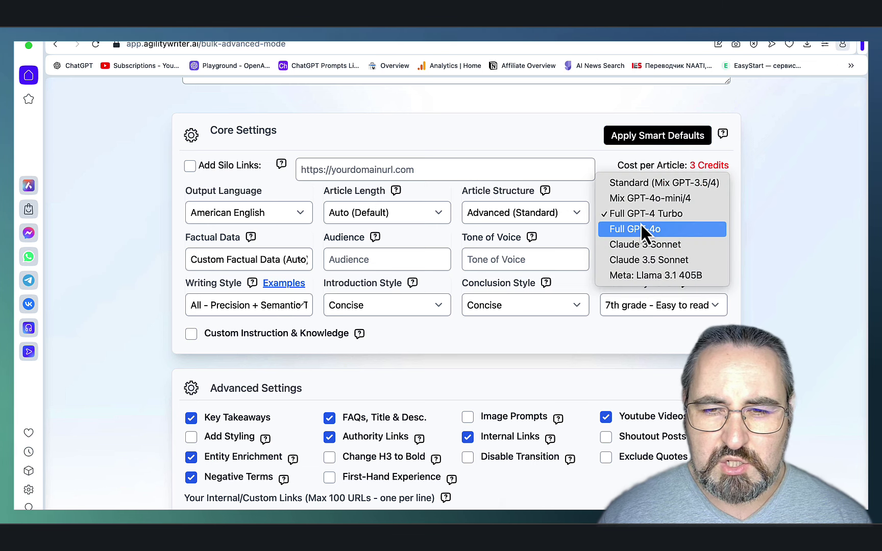
pyautogui.click(641, 244)
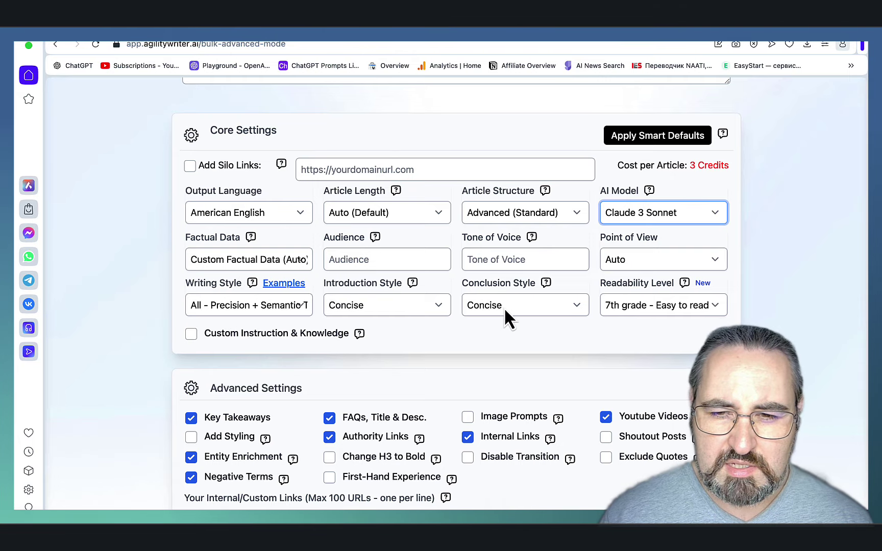
# Step: Turn off FAQs, Title & Desc., leaving Negative Terms enabled
pyautogui.scroll(-3, 510, 313)
pyautogui.click(328, 256)
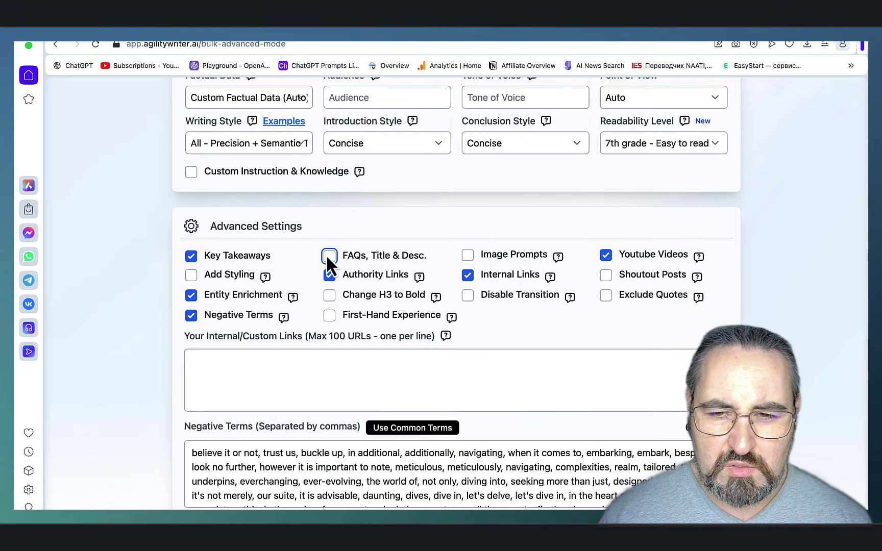
pyautogui.click(191, 315)
pyautogui.click(192, 315)
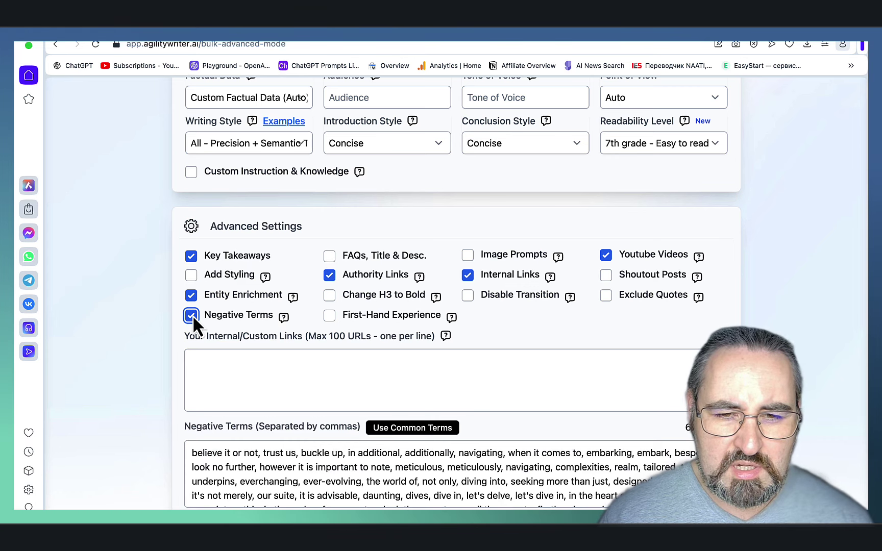
pyautogui.scroll(-2, 645, 301)
pyautogui.scroll(10, 516, 296)
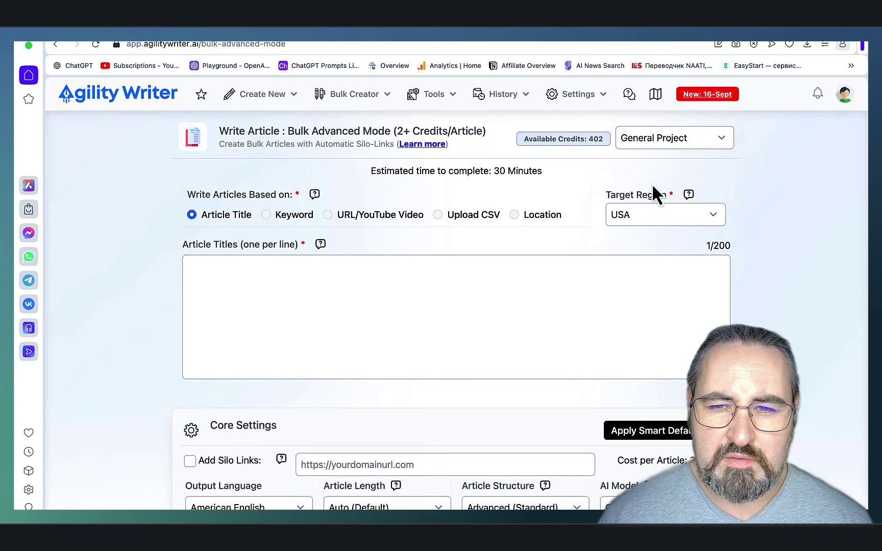
pyautogui.click(671, 146)
pyautogui.click(672, 146)
pyautogui.scroll(-3, 605, 228)
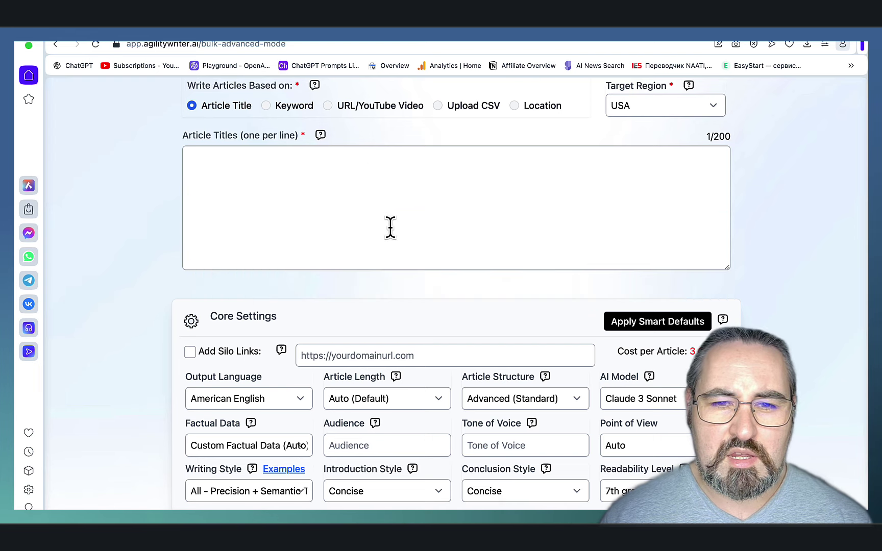
# Step: Go to trickmenot.ai and scroll its homepage down to the newsletter sign-up banner
pyautogui.click(324, 44)
pyautogui.write('trickmenot.ai')
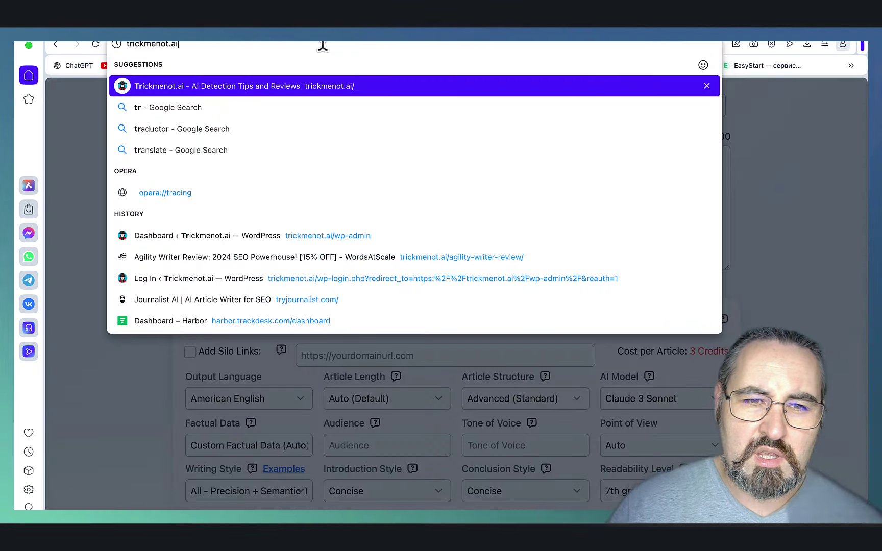
pyautogui.press('Return')
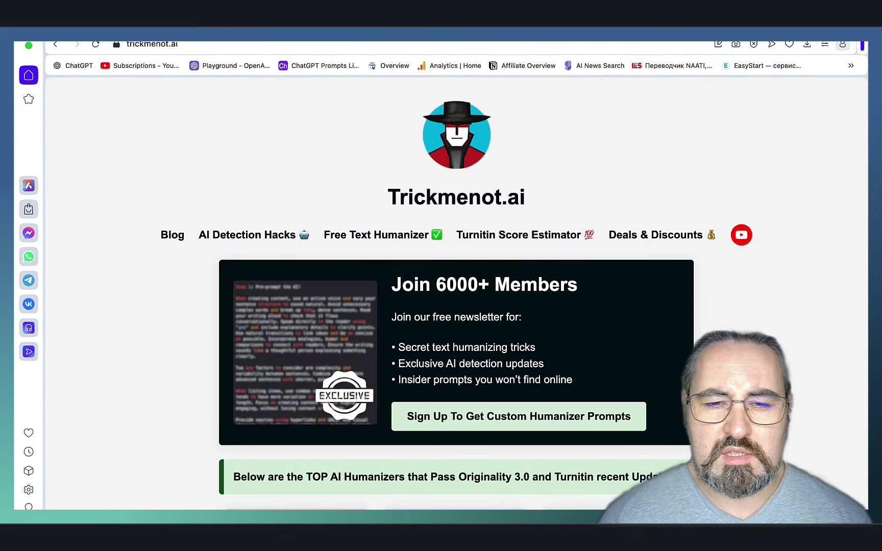
pyautogui.scroll(-1, 723, 305)
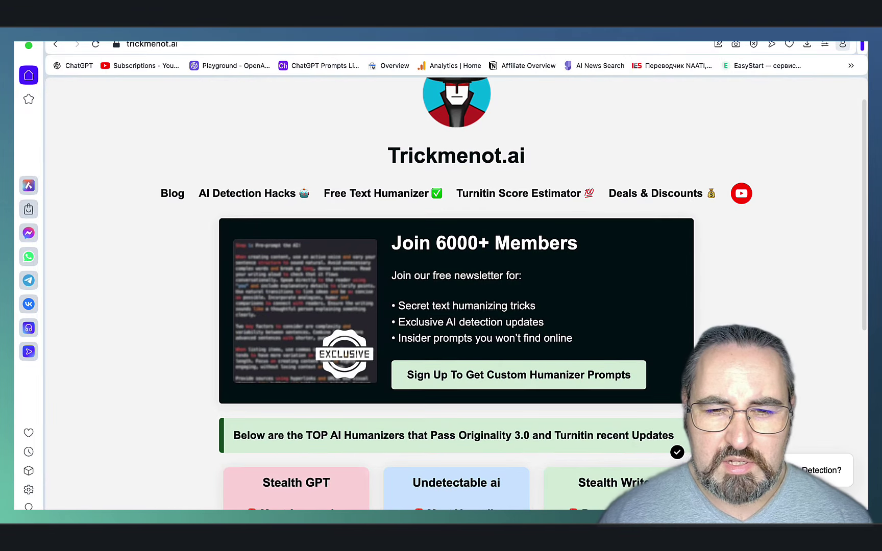
pyautogui.scroll(-1, 517, 325)
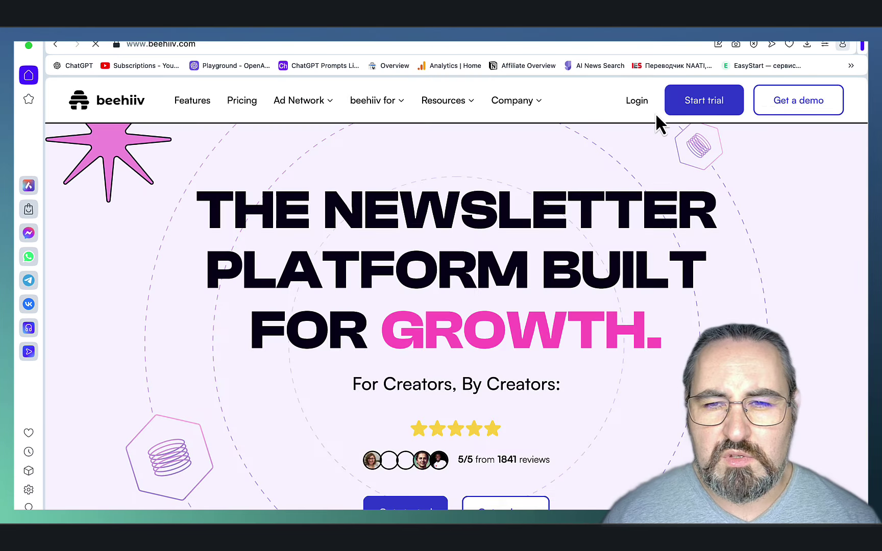
# Step: Log in to beehiiv and switch the dashboard to the Trickmenot publication
pyautogui.click(637, 99)
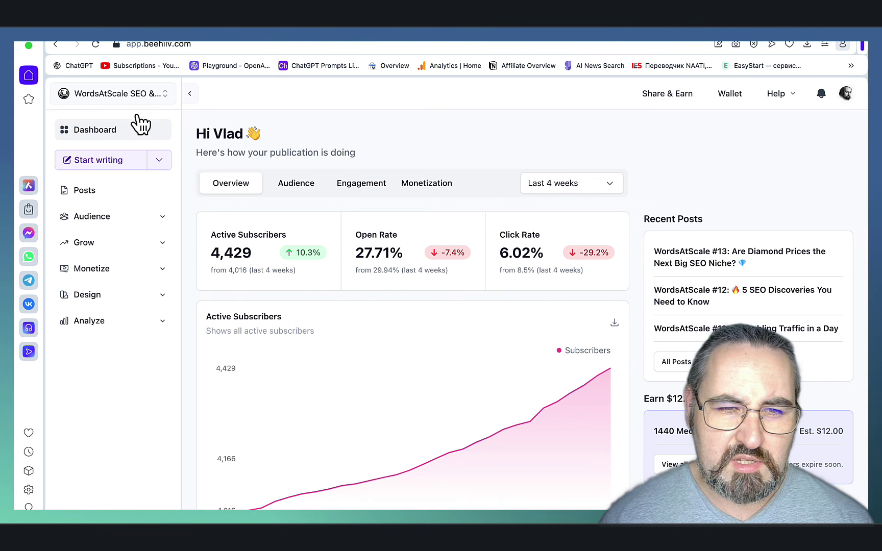
pyautogui.click(127, 95)
pyautogui.click(92, 122)
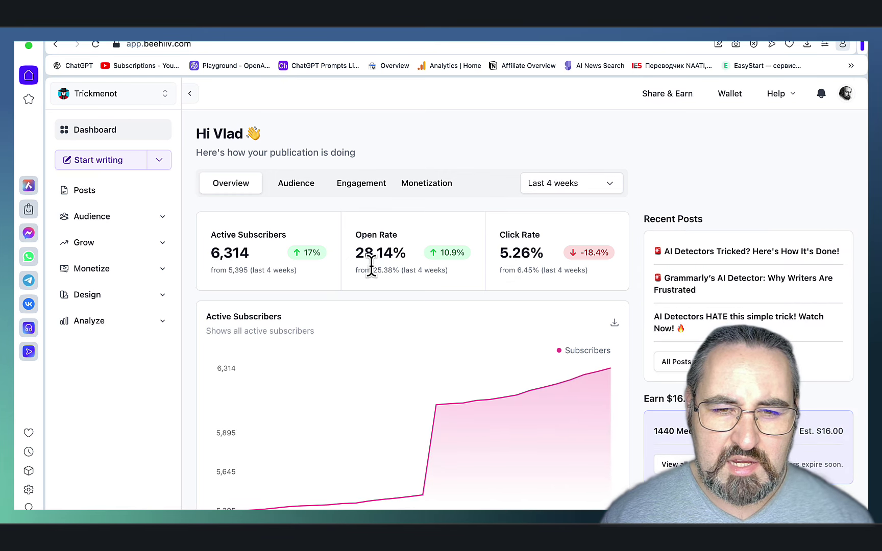
# Step: Switch to WriterWatch's stats: 1,383 subscribers, 39.21% open rate, 7.36% click rate
pyautogui.click(128, 94)
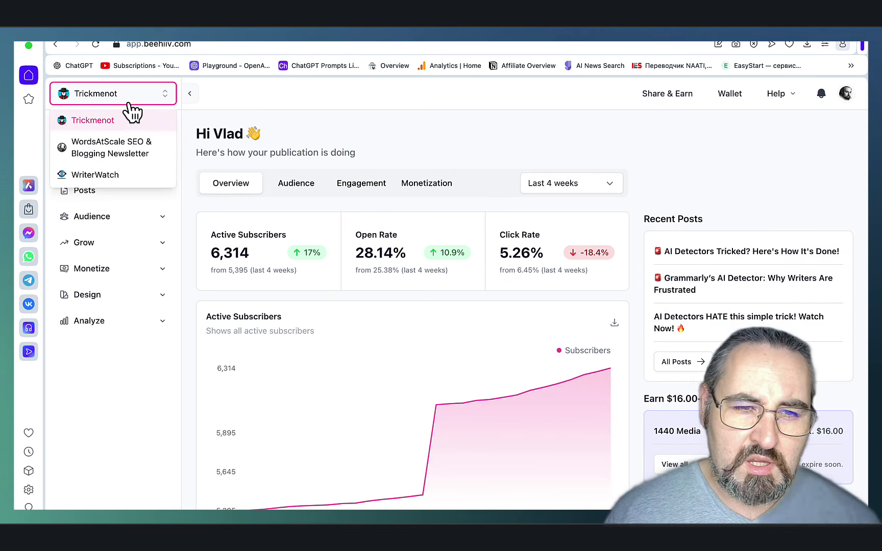
pyautogui.click(105, 173)
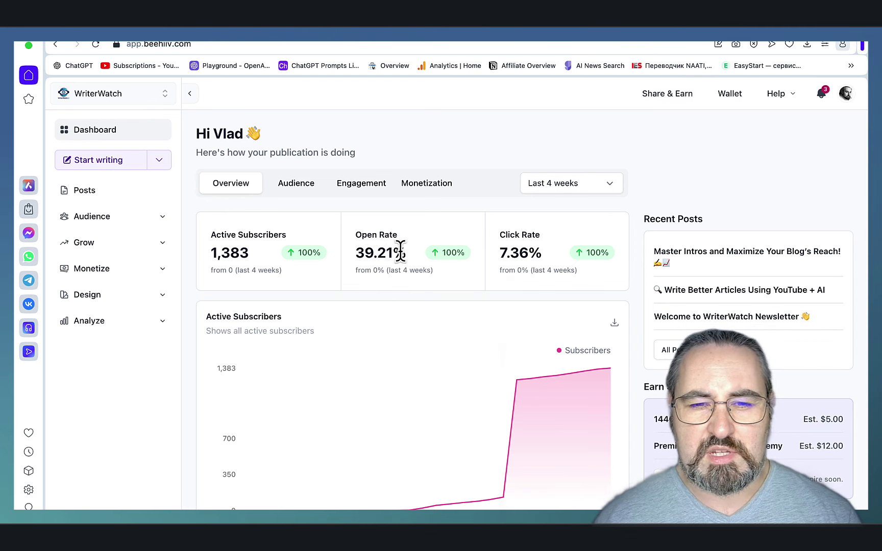
pyautogui.click(165, 97)
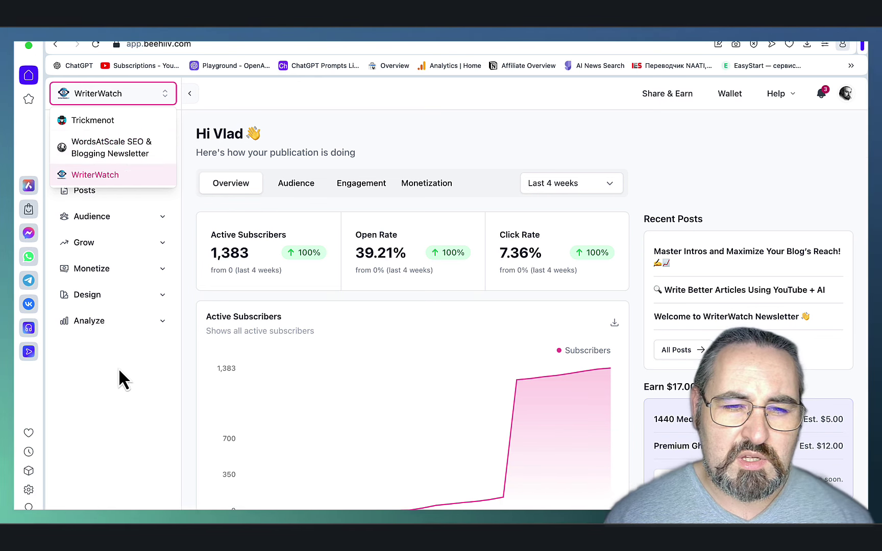
# Step: Show WriterWatch's 'Recommending you' list: WordsAtScale with 54 subscribers, Trickmenot with 134
pyautogui.click(119, 371)
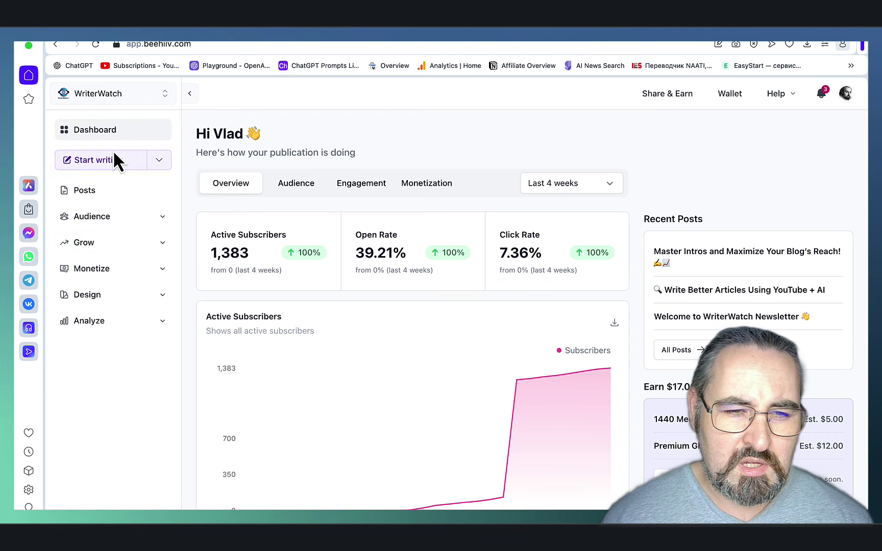
pyautogui.click(108, 251)
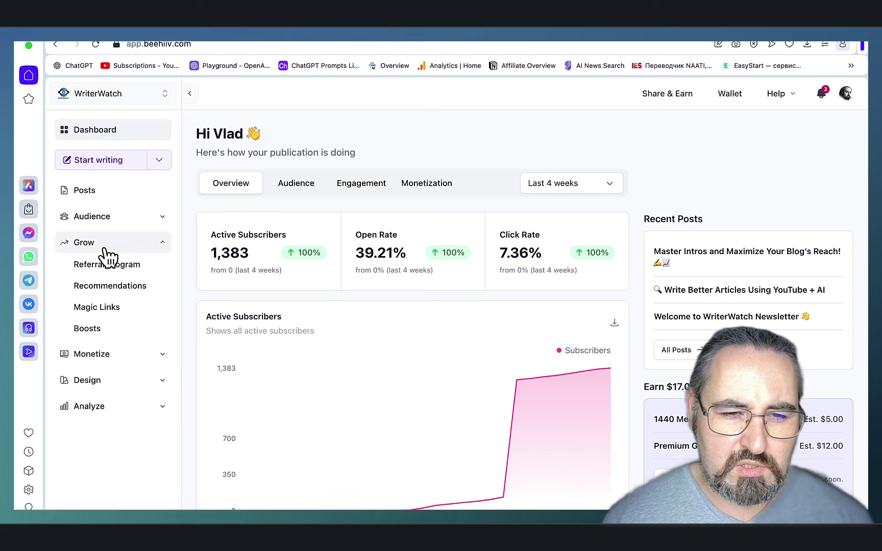
pyautogui.click(100, 289)
pyautogui.click(347, 225)
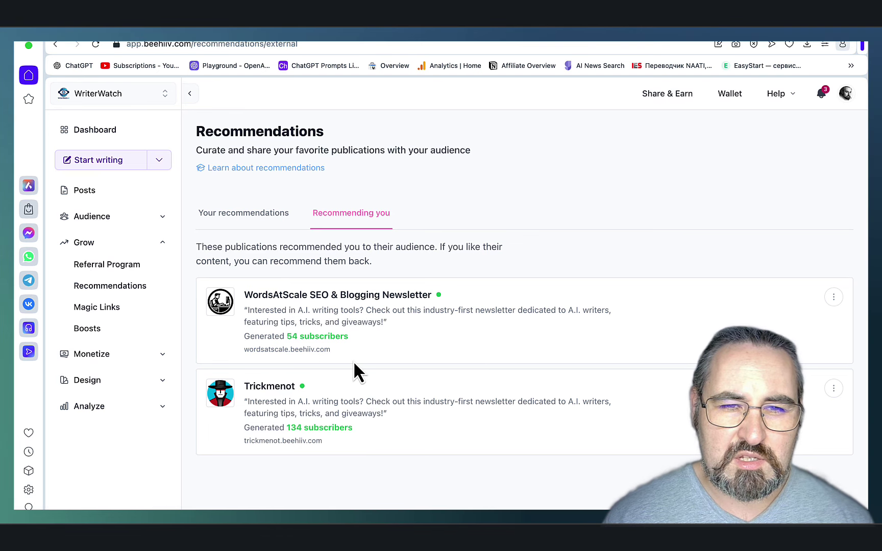
# Step: Switch to the Trickmenot publication and open its Grammarly's AI Detector post
pyautogui.click(131, 101)
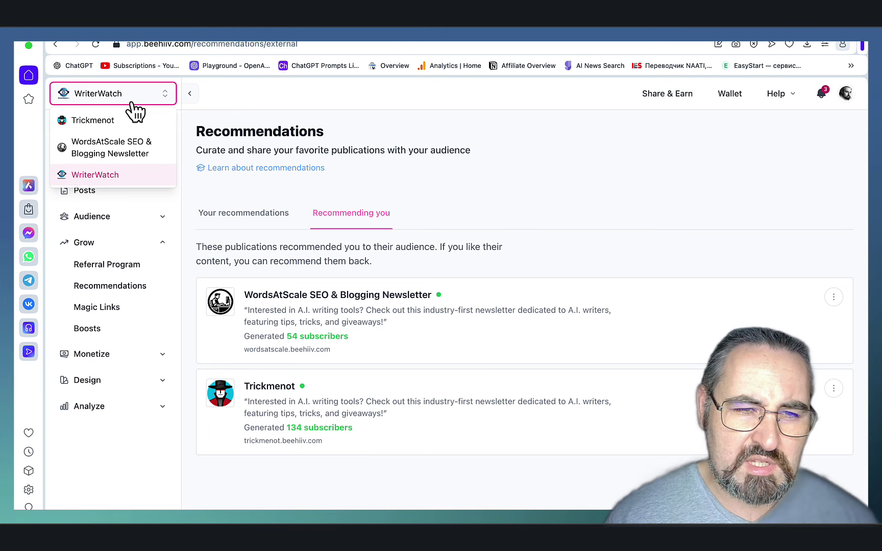
pyautogui.rightClick(102, 119)
pyautogui.click(98, 120)
pyautogui.click(109, 201)
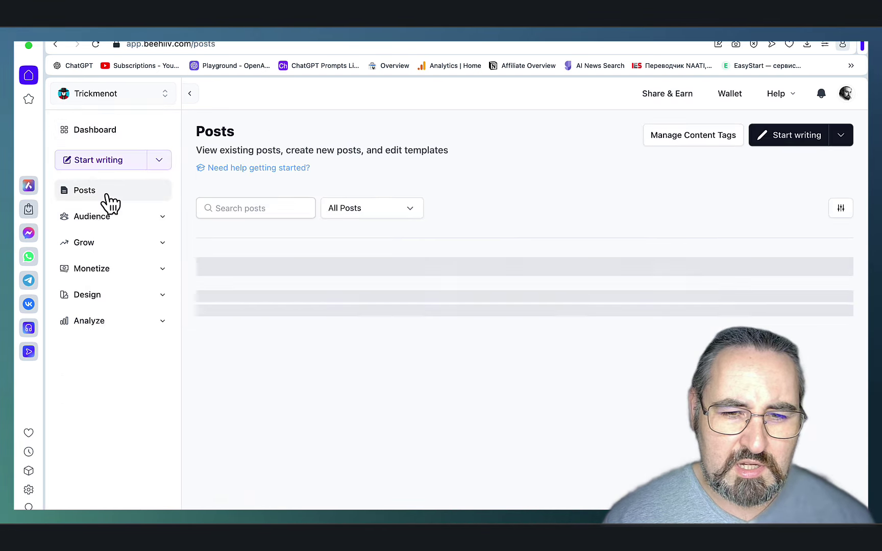
pyautogui.scroll(-3, 361, 350)
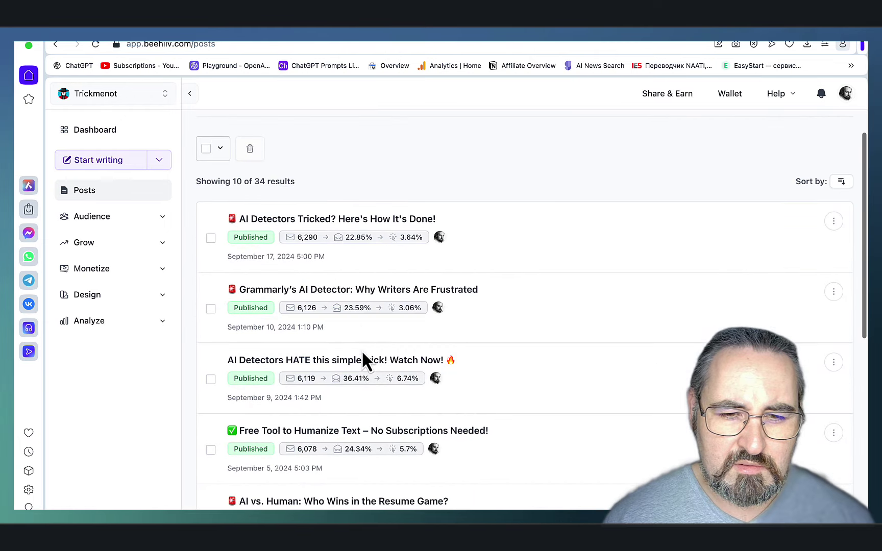
pyautogui.click(352, 290)
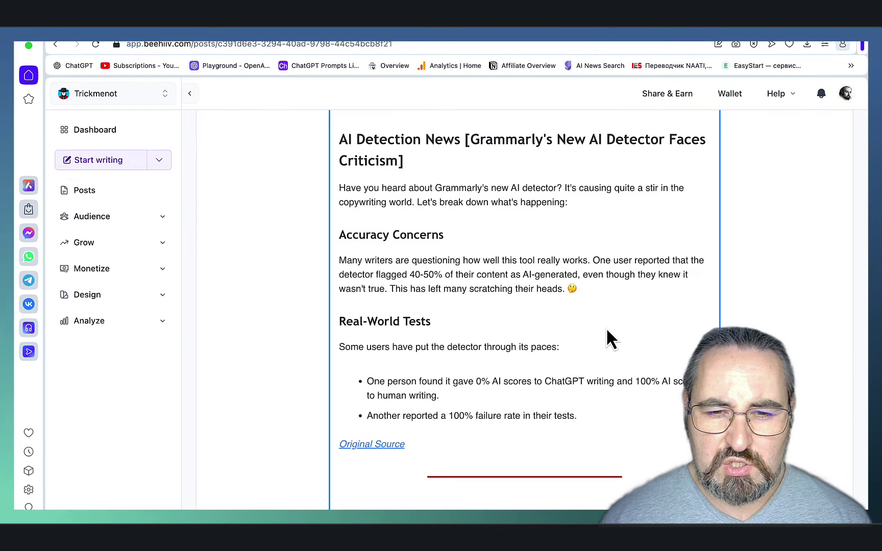
# Step: Read the post down through Free Humanizer Tools results to its NEED HELP? section
pyautogui.scroll(-7, 608, 331)
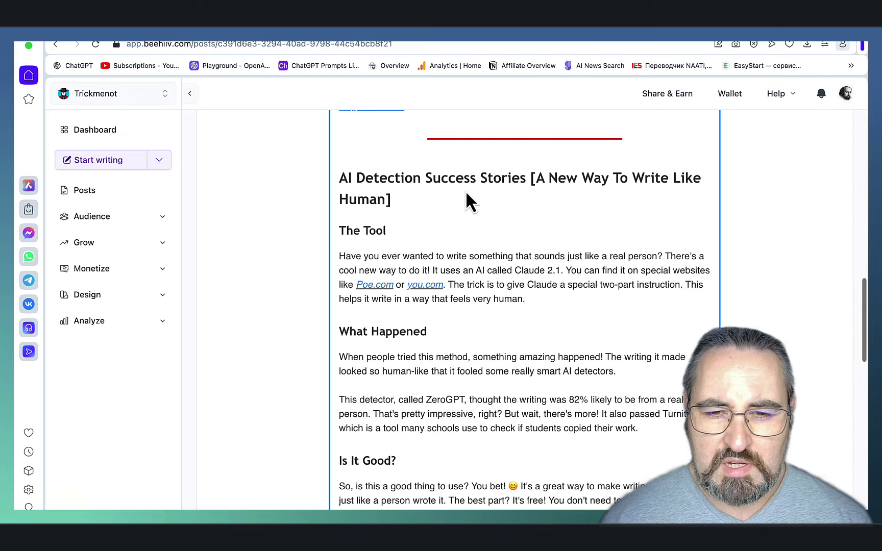
pyautogui.scroll(-1, 577, 391)
pyautogui.scroll(-3, 577, 391)
pyautogui.scroll(-8, 577, 392)
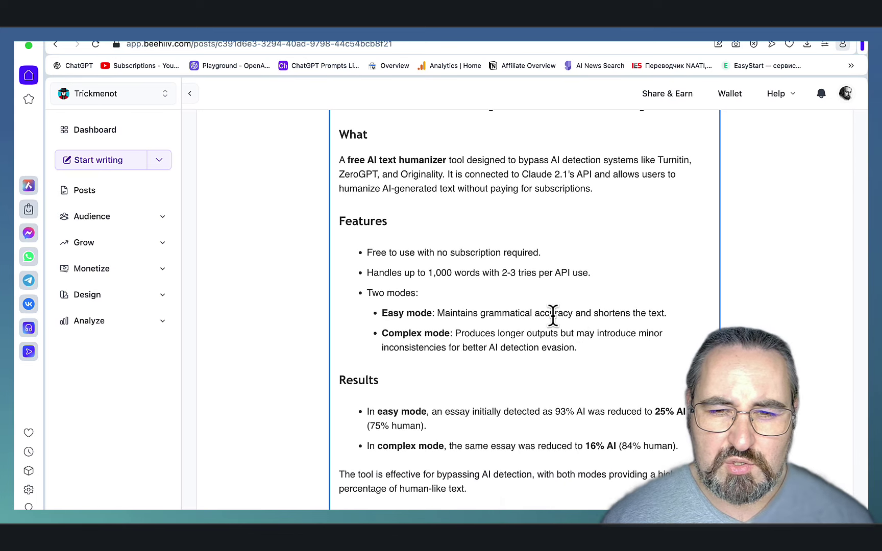
pyautogui.scroll(-1, 553, 315)
pyautogui.scroll(1, 552, 315)
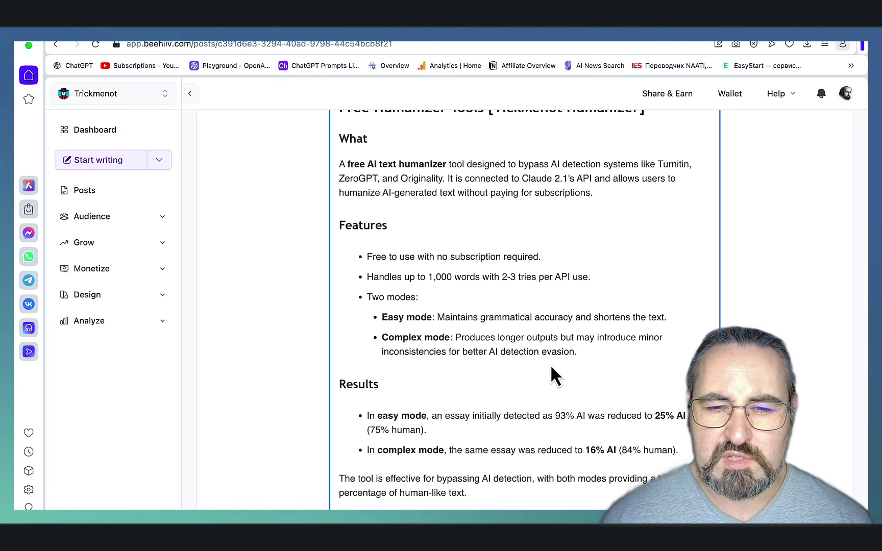
pyautogui.scroll(-2, 551, 364)
pyautogui.scroll(-3, 551, 364)
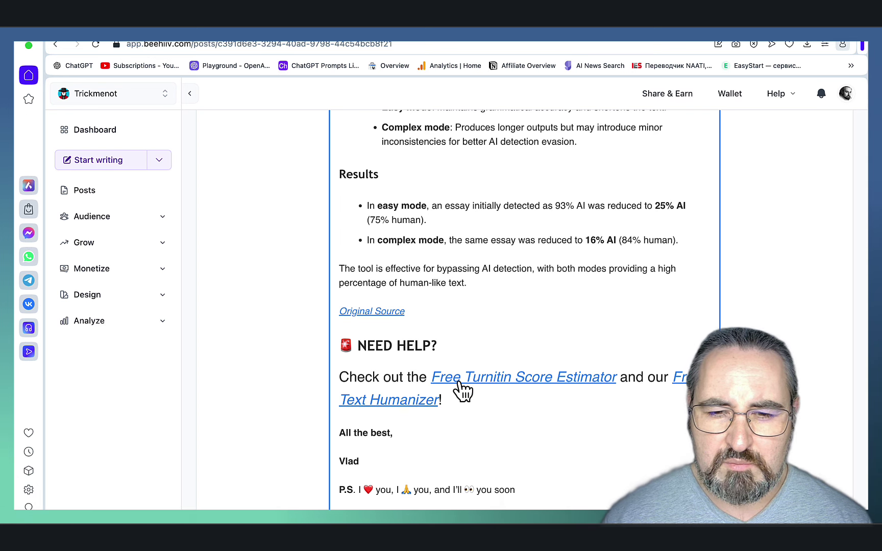
# Step: Open the trickmenot.ai Free Text Humanizer page from the newsletter link
pyautogui.click(474, 387)
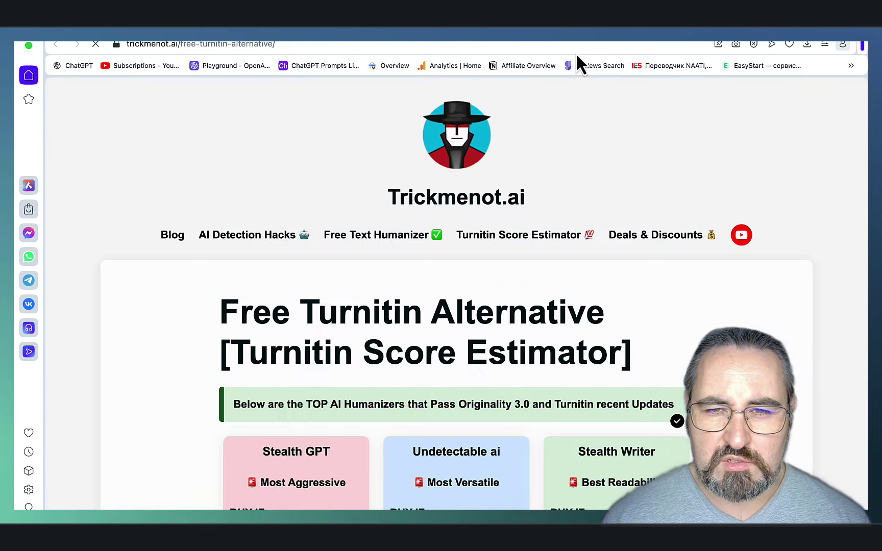
pyautogui.press('super+w')
pyautogui.click(403, 407)
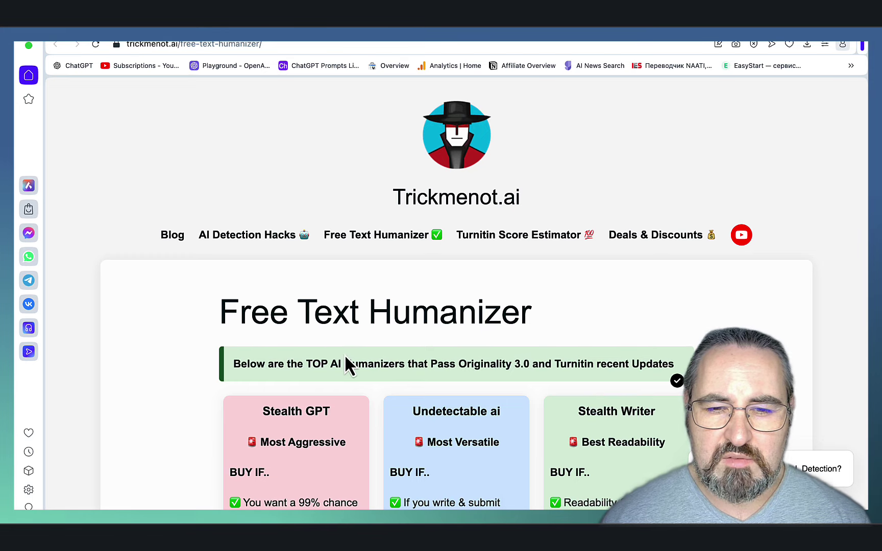
pyautogui.scroll(-10, 344, 354)
pyautogui.scroll(1, 344, 355)
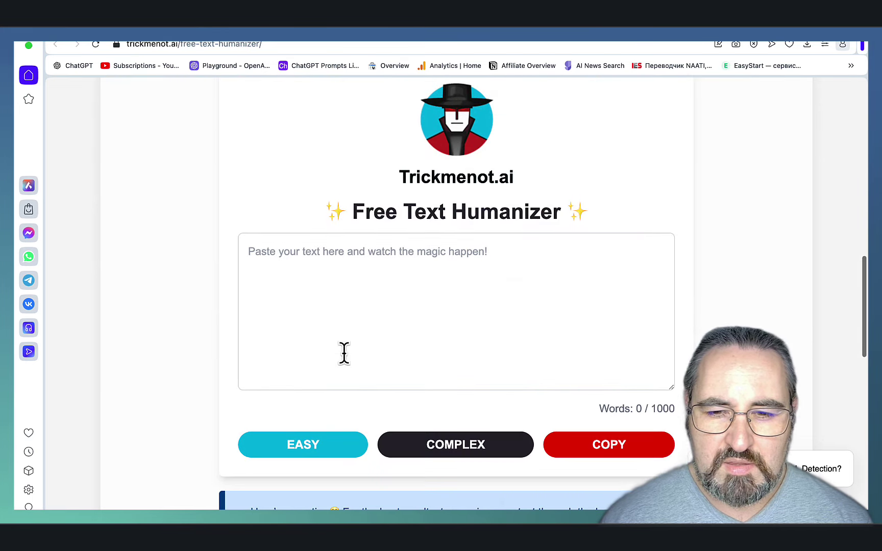
pyautogui.scroll(-1, 345, 353)
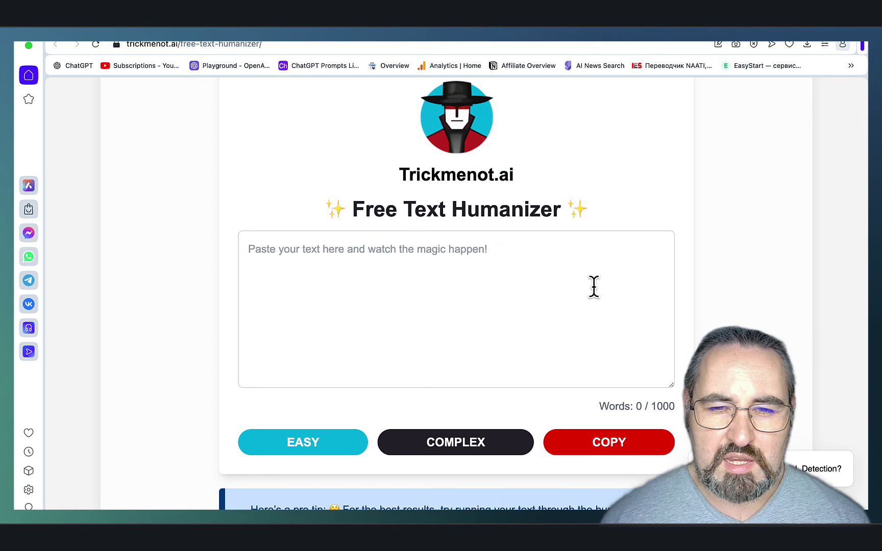
pyautogui.scroll(1, 513, 256)
pyautogui.scroll(-2, 513, 256)
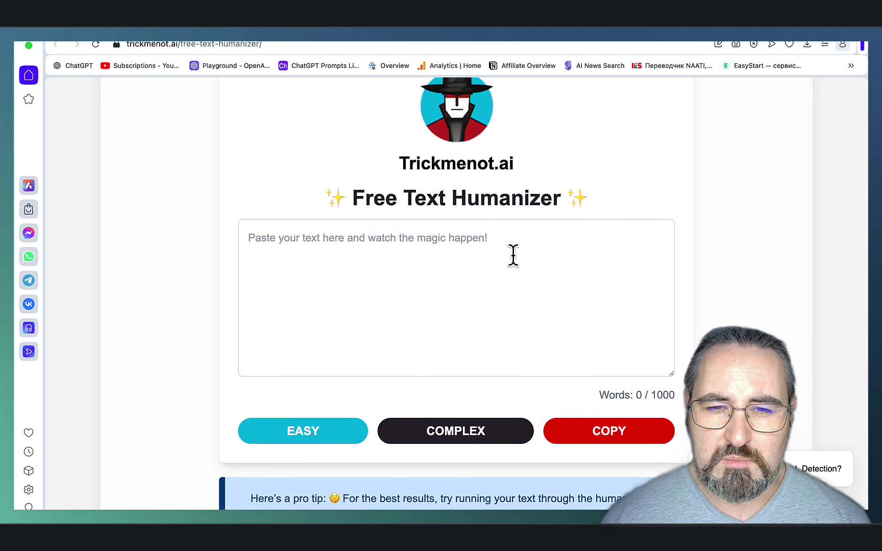
# Step: Select the empty humanizer text box (0 / 1000 words) and review the available modes
pyautogui.click(305, 238)
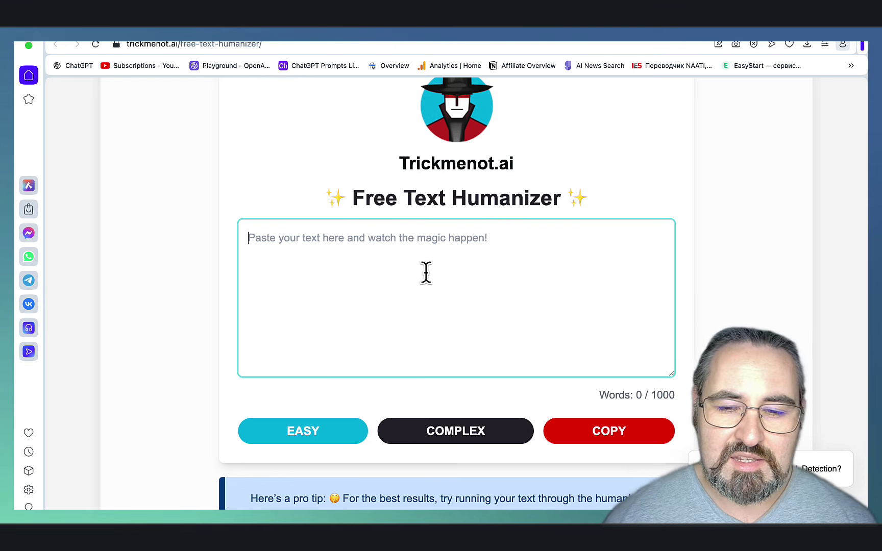
pyautogui.scroll(-2, 426, 272)
pyautogui.scroll(1, 426, 272)
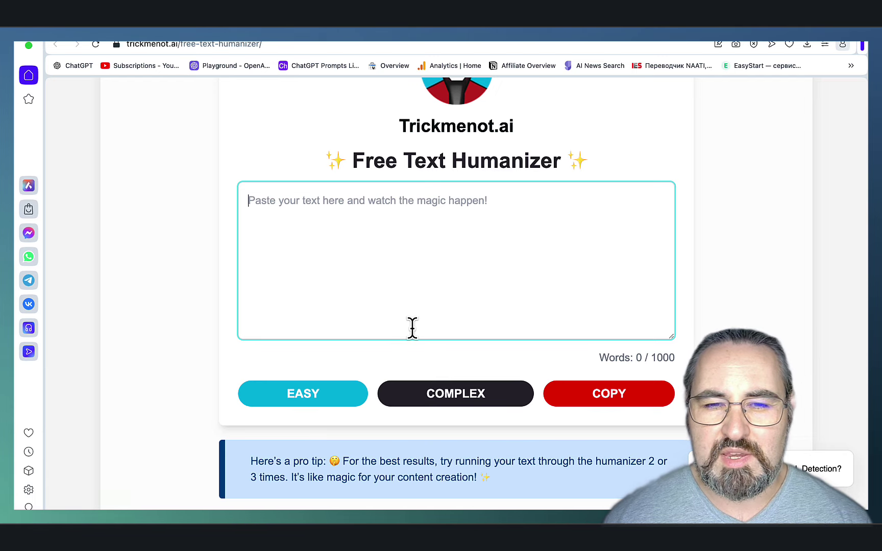
pyautogui.scroll(1, 413, 327)
pyautogui.scroll(-10, 413, 327)
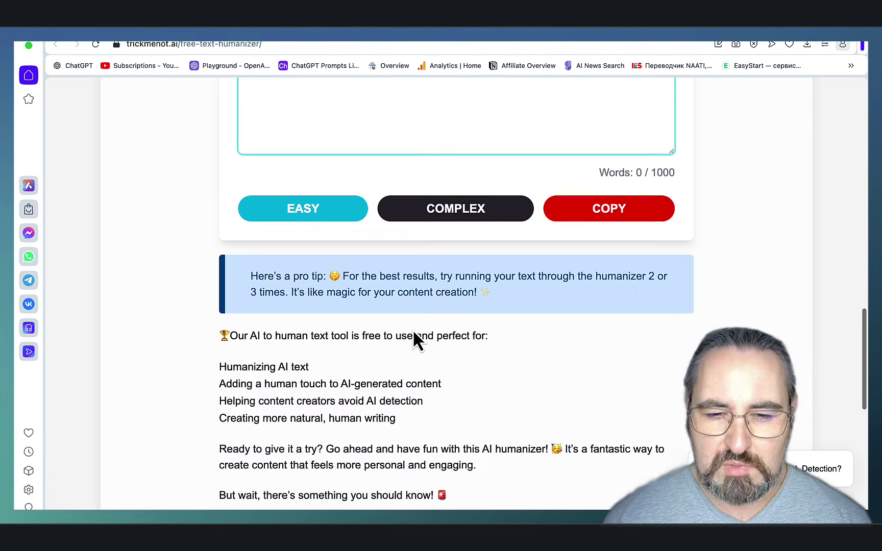
pyautogui.scroll(3, 413, 329)
pyautogui.scroll(-2, 413, 330)
pyautogui.scroll(8, 413, 329)
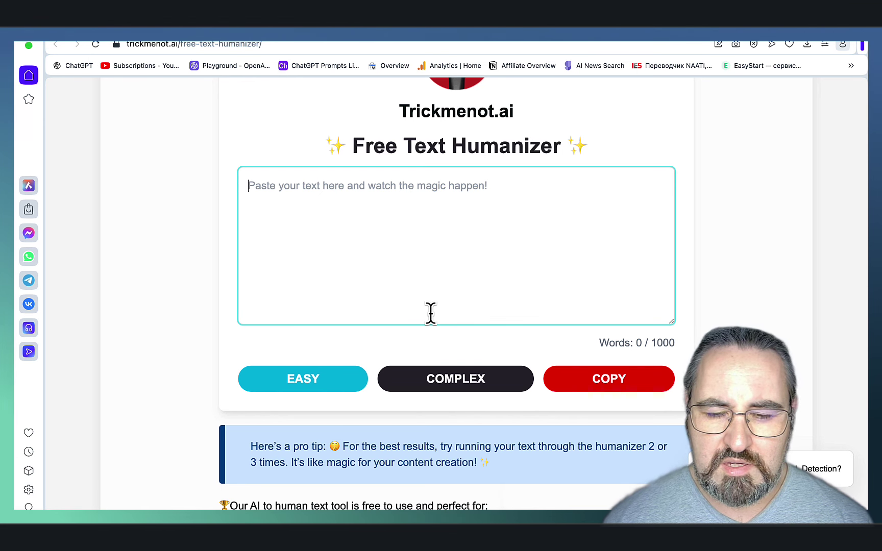
pyautogui.scroll(2, 431, 313)
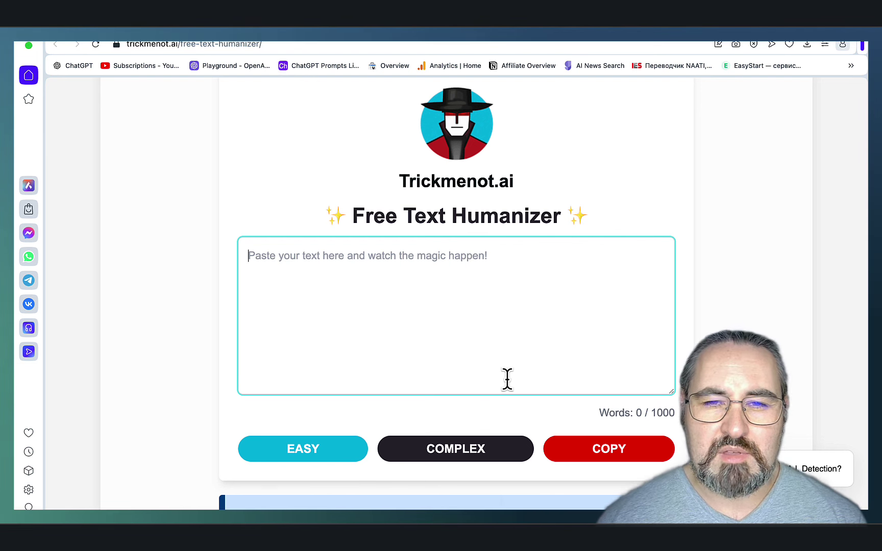
# Step: Open the Free Turnitin Check page via its Check NOW! button
pyautogui.scroll(8, 433, 263)
pyautogui.scroll(7, 433, 263)
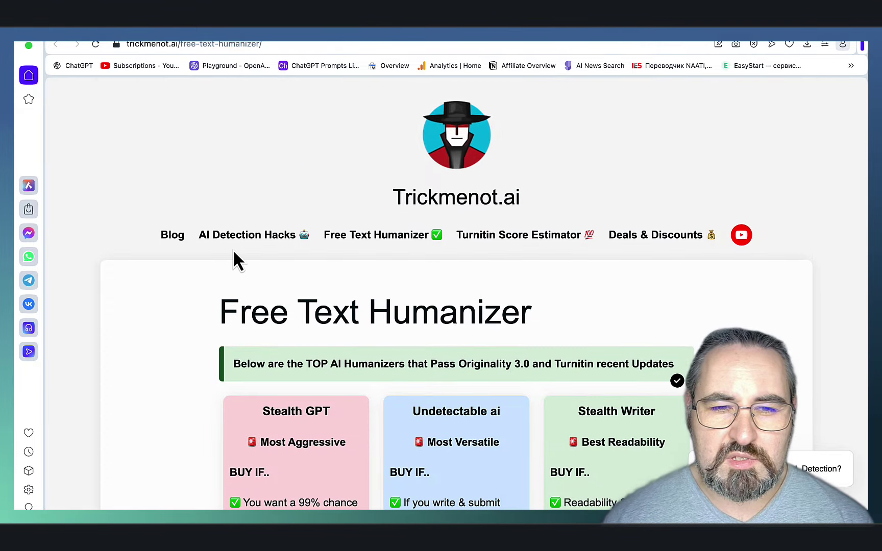
pyautogui.scroll(-10, 562, 331)
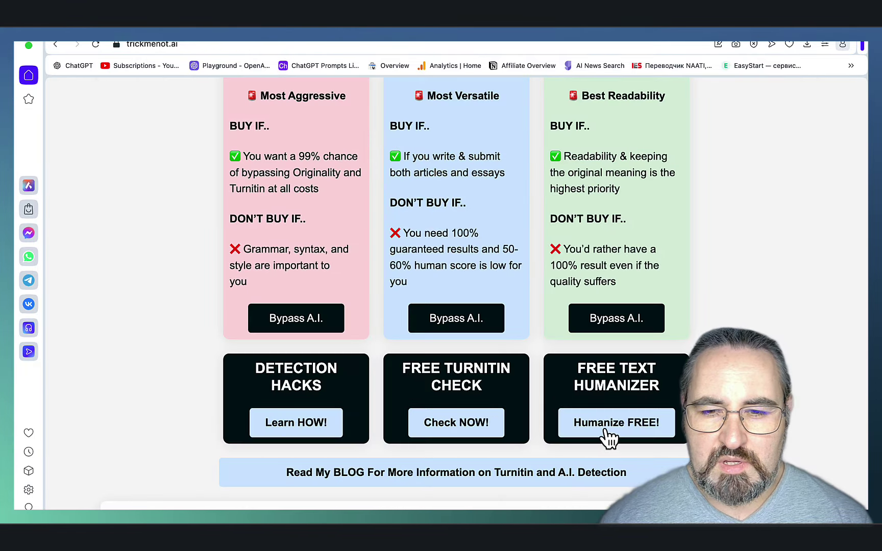
pyautogui.click(458, 426)
# Step: Find the AI Detection Score Calculator and select its ZeroGPT Score field
pyautogui.scroll(-14, 463, 230)
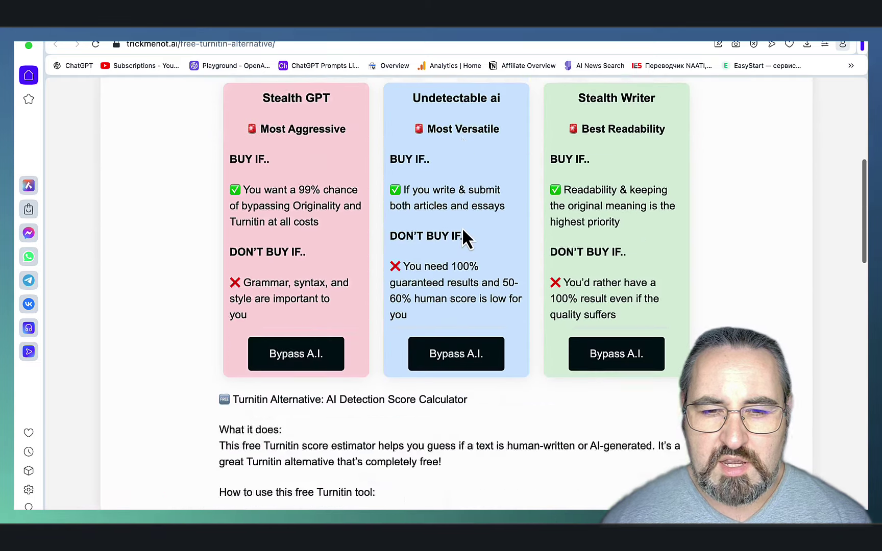
pyautogui.scroll(-2, 462, 227)
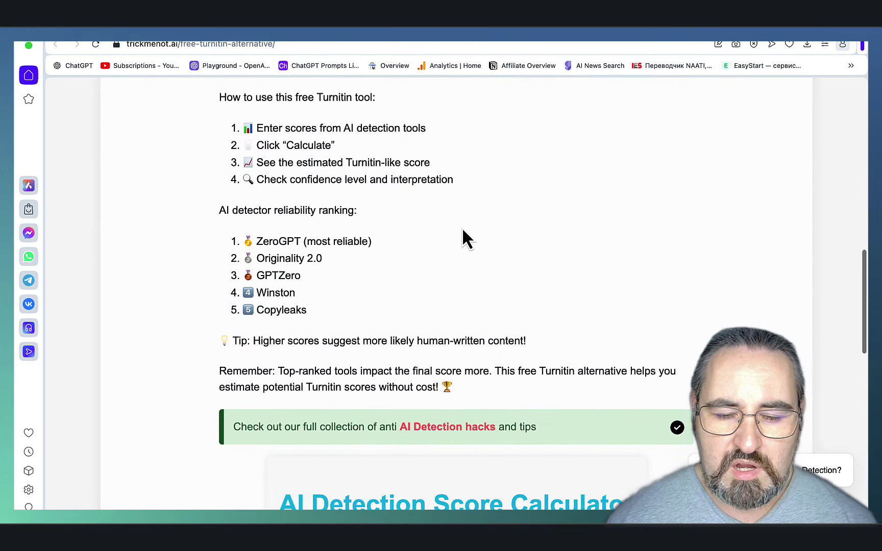
pyautogui.scroll(-5, 462, 228)
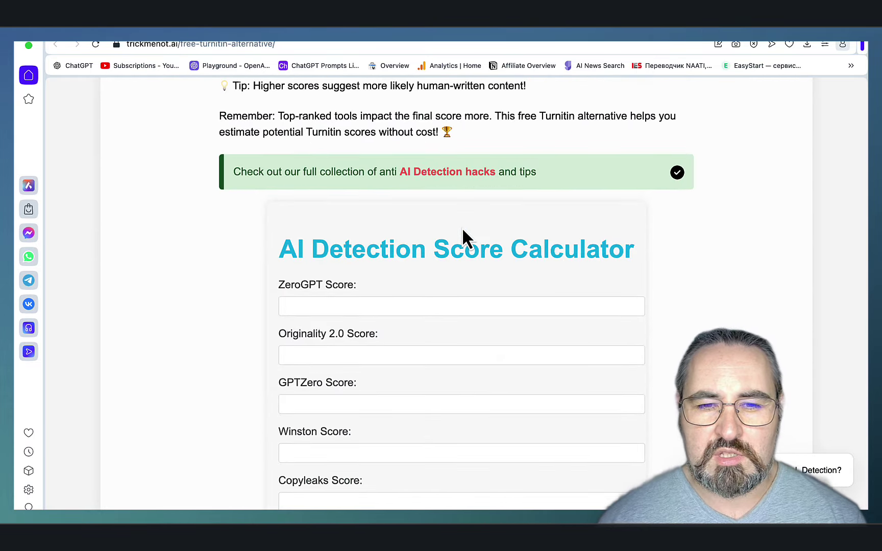
pyautogui.scroll(-1, 329, 233)
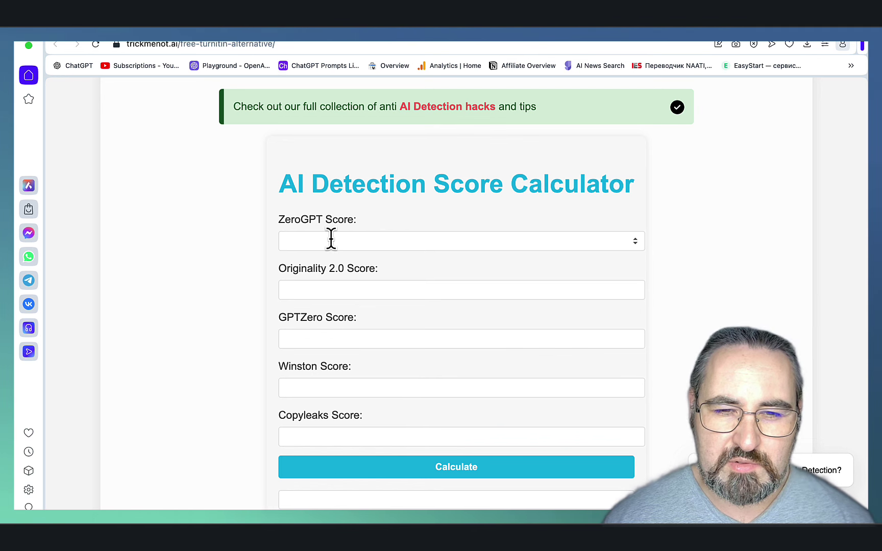
pyautogui.click(303, 238)
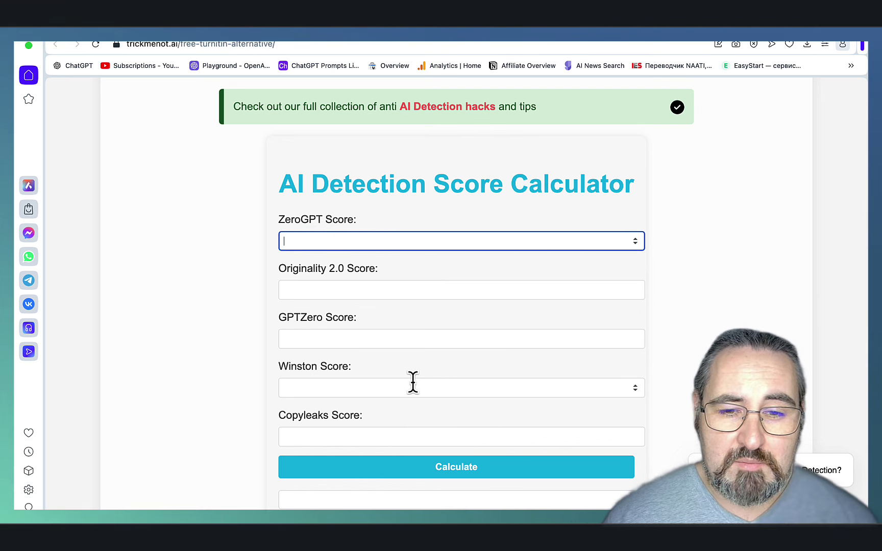
pyautogui.scroll(-2, 412, 396)
pyautogui.scroll(3, 412, 380)
pyautogui.scroll(-1, 414, 394)
pyautogui.scroll(6, 413, 382)
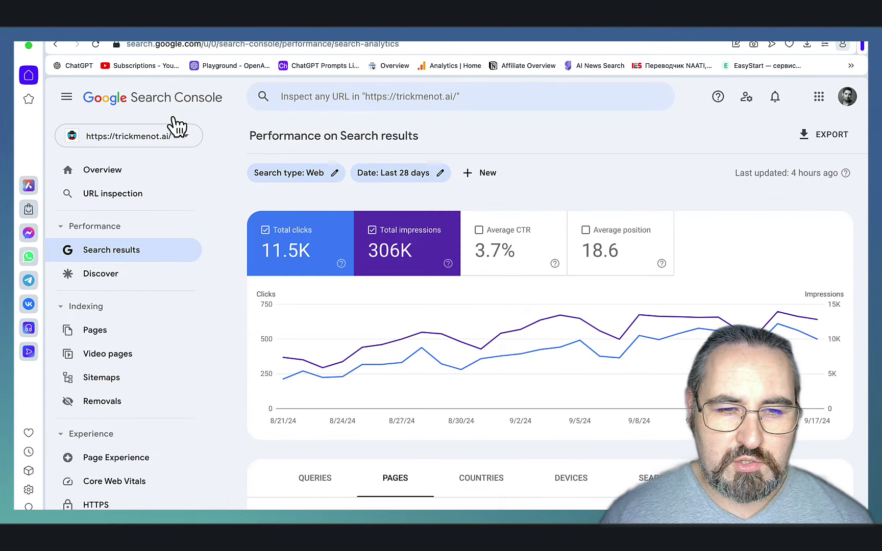
# Step: Add a Custom (regex) query filter with the pasted pattern ^(who|what|where|when|why|how|…)
pyautogui.click(468, 173)
pyautogui.click(482, 196)
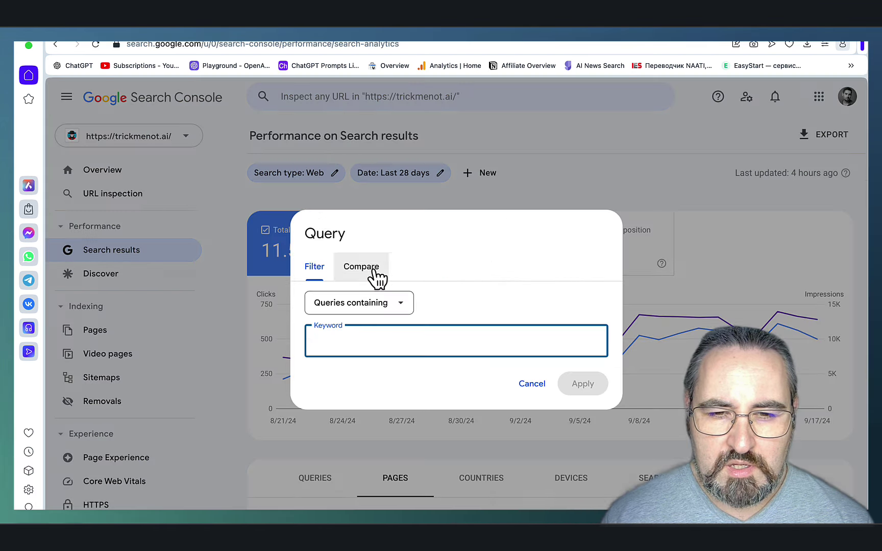
pyautogui.click(397, 304)
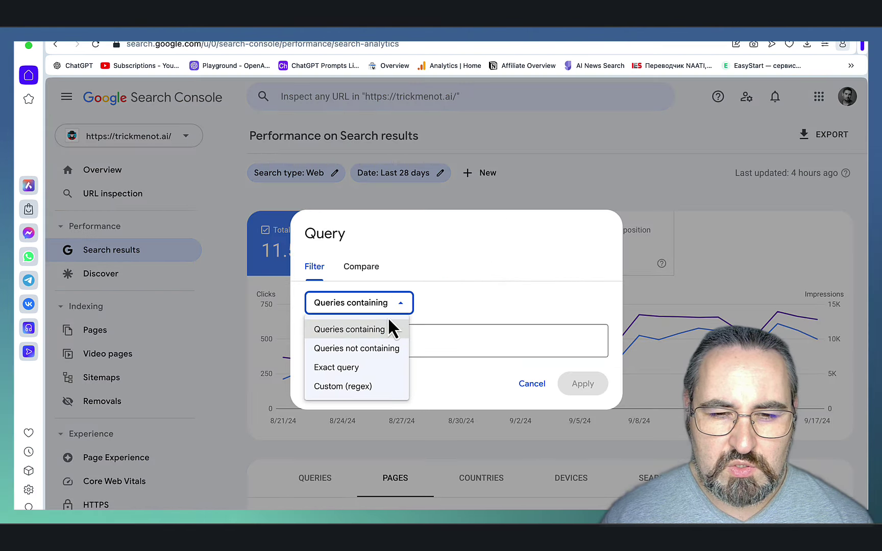
pyautogui.click(347, 388)
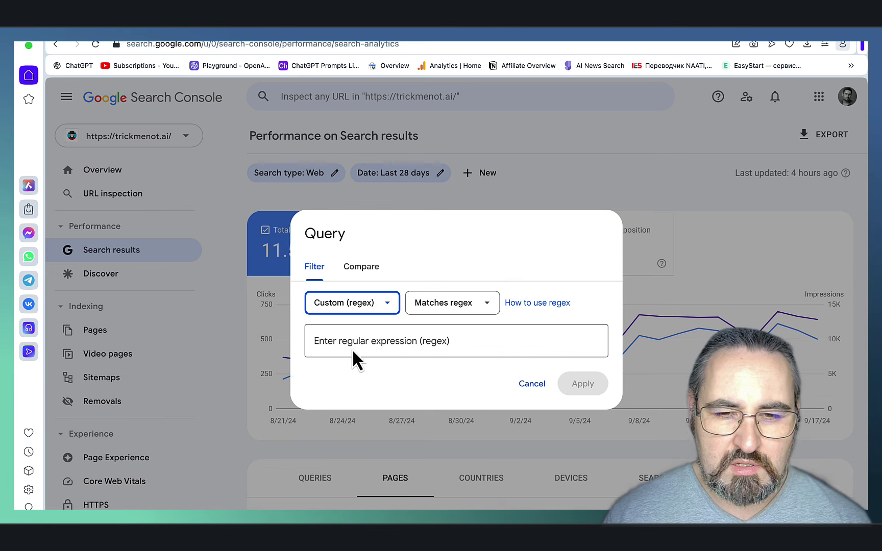
pyautogui.click(330, 341)
pyautogui.write('^(who|what|where|when|why|how|was|did|do|is|are|aren\'t|won\'t|does|if)[" "]')
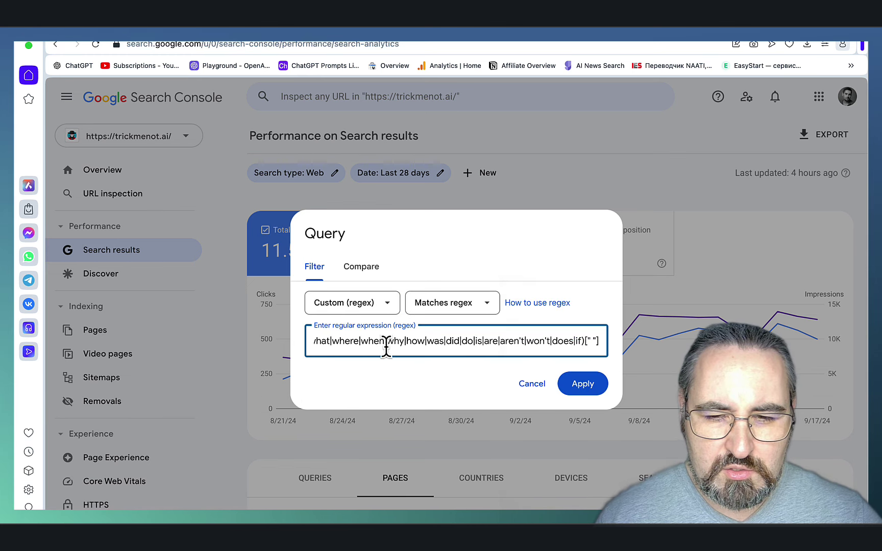
pyautogui.press('Home')
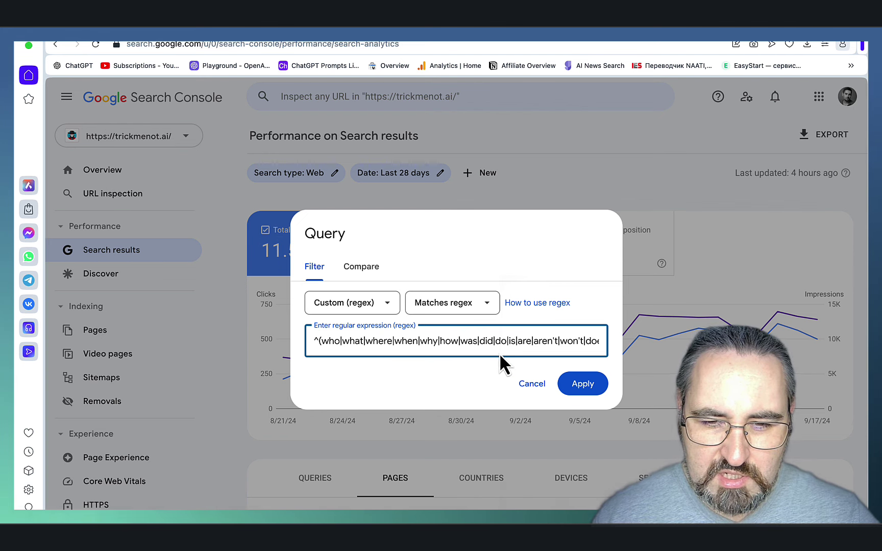
pyautogui.click(583, 385)
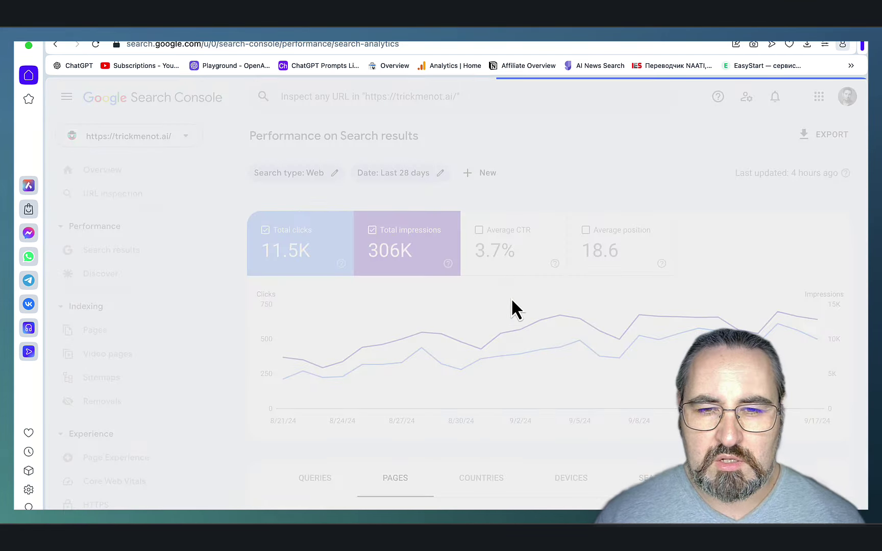
# Step: Switch the report to the QUERIES list and browse the matching question-style queries
pyautogui.scroll(-5, 510, 298)
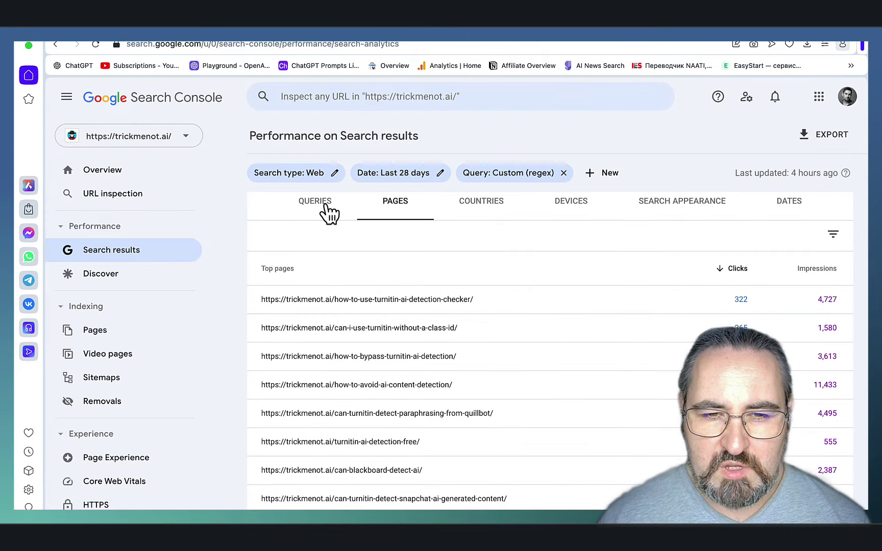
pyautogui.click(328, 213)
pyautogui.scroll(-3, 559, 350)
pyautogui.scroll(2, 561, 351)
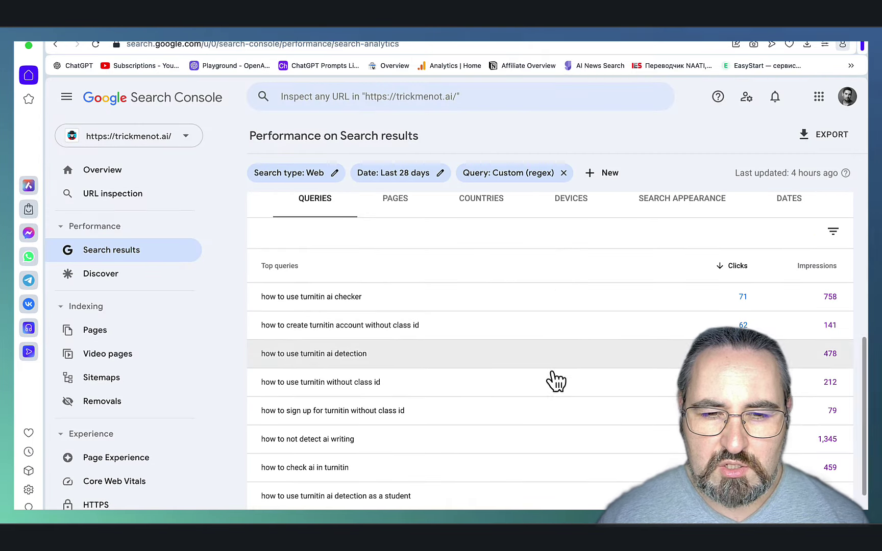
pyautogui.scroll(-3, 565, 400)
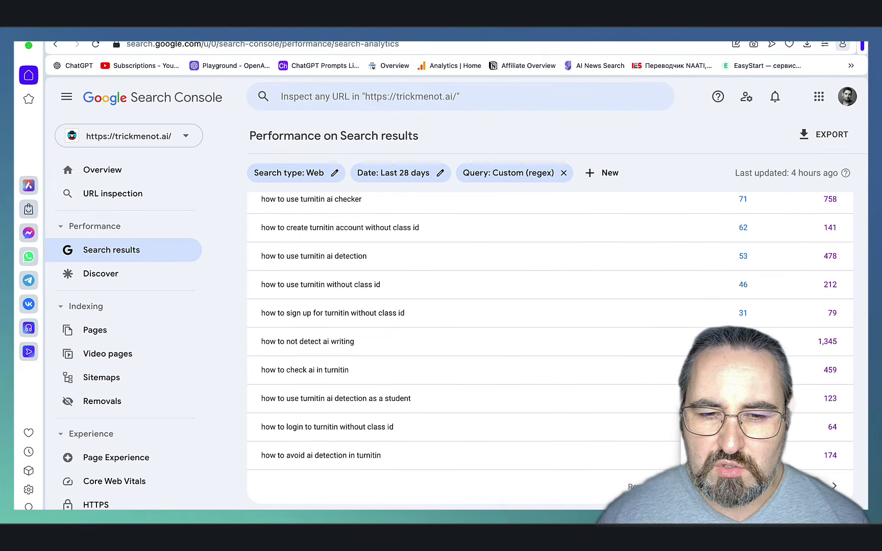
pyautogui.scroll(-3, 384, 304)
pyautogui.scroll(7, 384, 304)
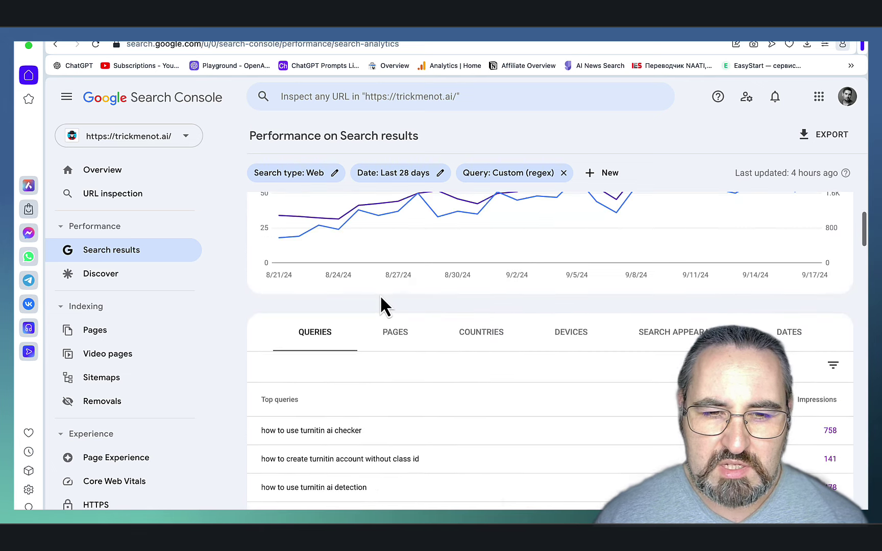
pyautogui.scroll(-2, 384, 304)
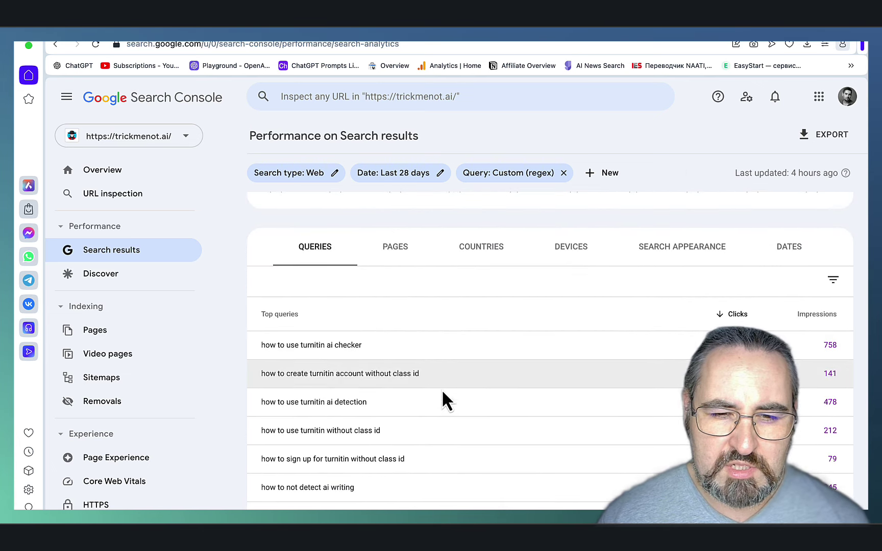
pyautogui.scroll(-8, 449, 404)
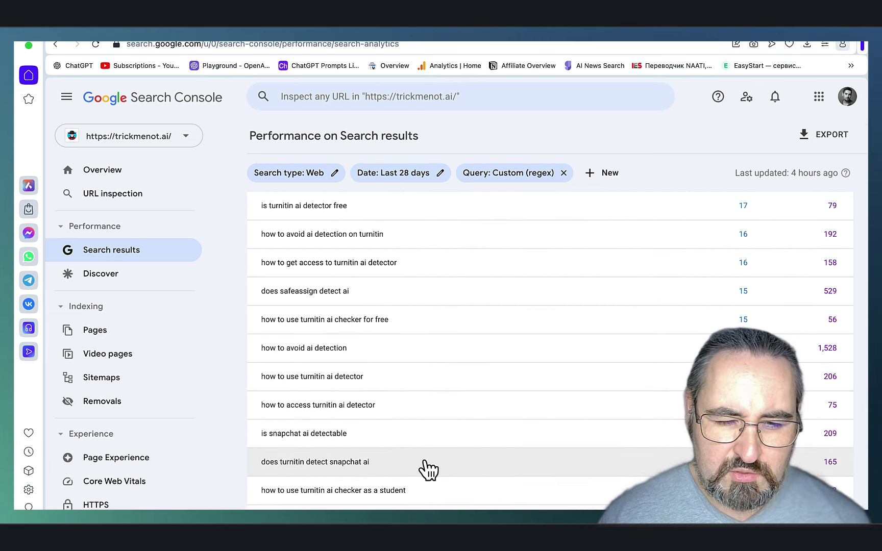
pyautogui.scroll(-10, 437, 457)
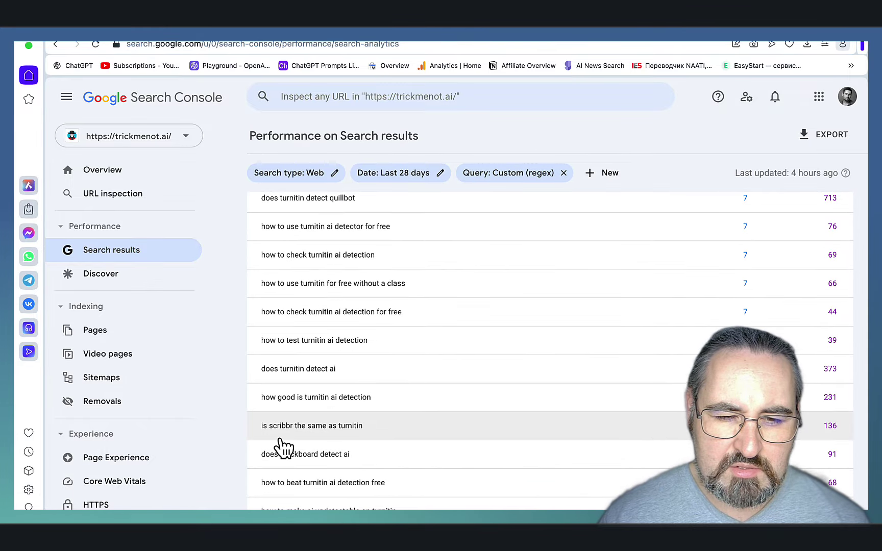
pyautogui.scroll(-12, 408, 443)
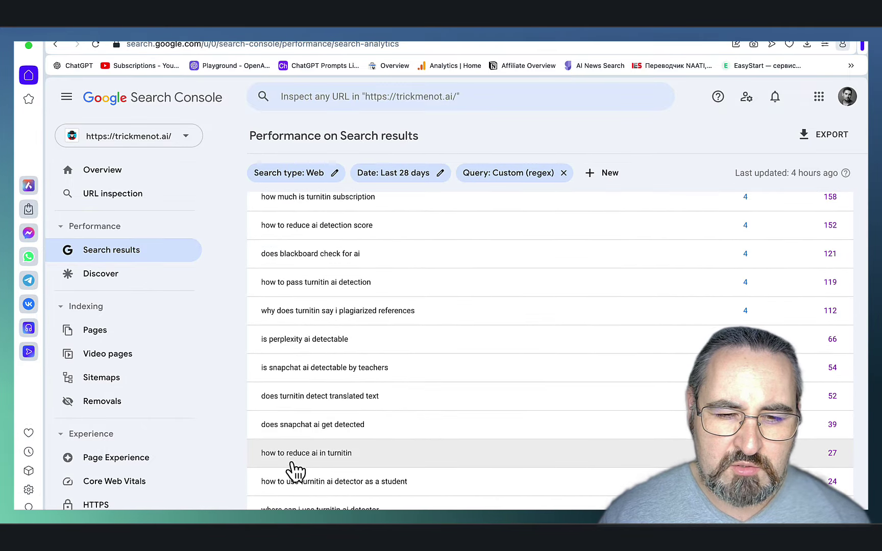
pyautogui.scroll(15, 626, 394)
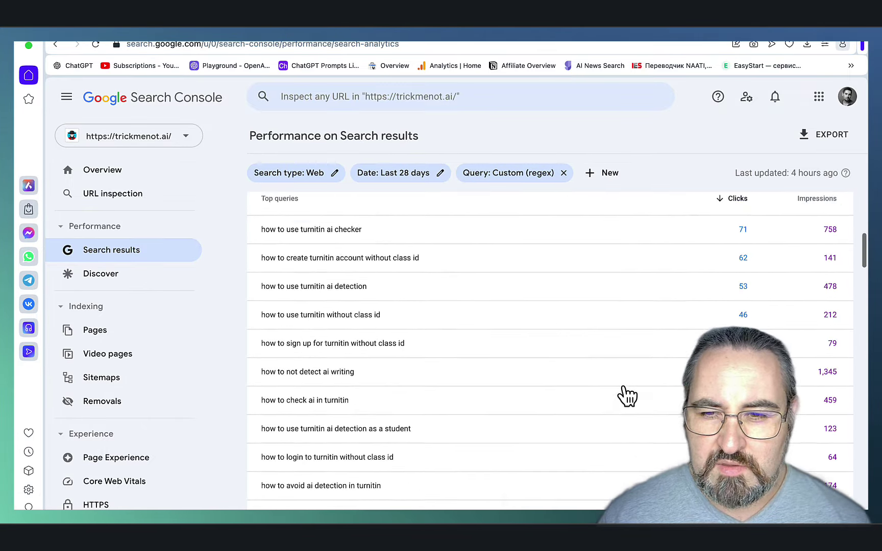
pyautogui.scroll(-5, 625, 391)
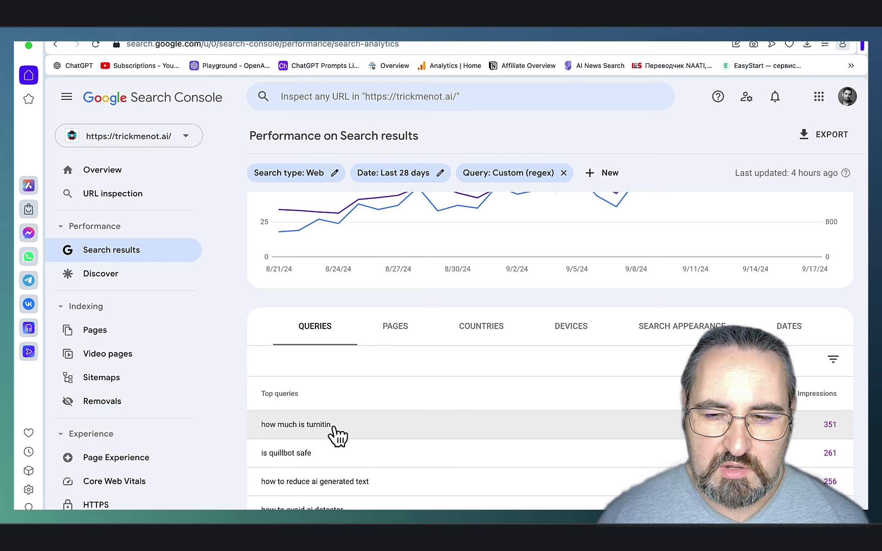
pyautogui.scroll(-1, 550, 427)
pyautogui.scroll(-1, 549, 428)
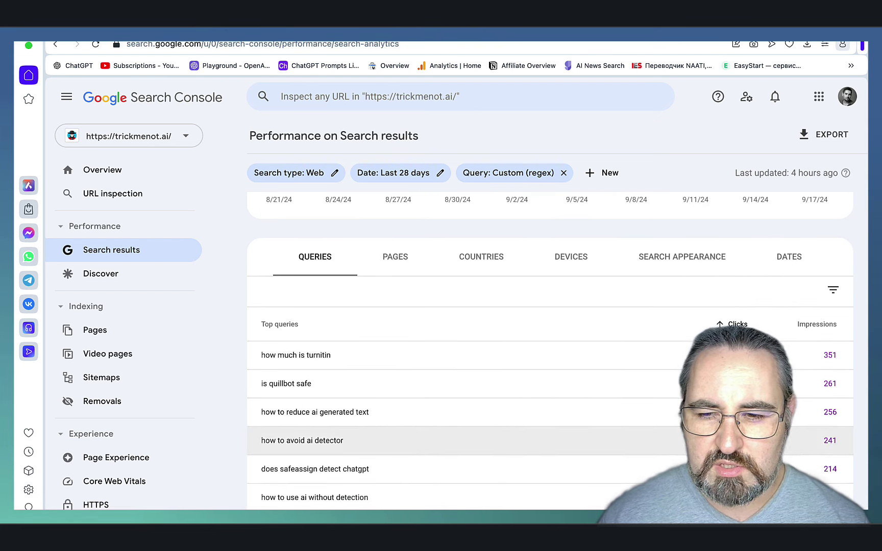
pyautogui.scroll(-5, 487, 388)
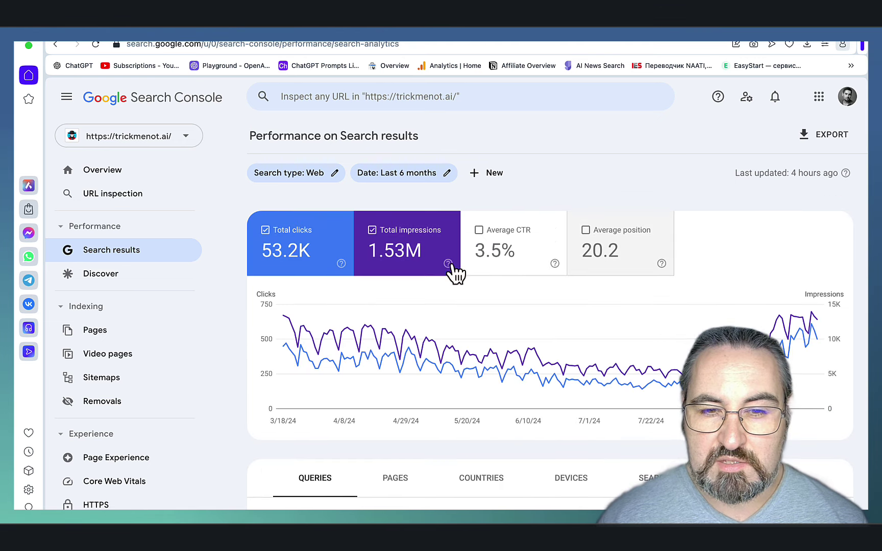
# Step: Read daily values on the unfiltered six-month chart (53.2K clicks, 1.53M impressions)
pyautogui.moveTo(741, 308)
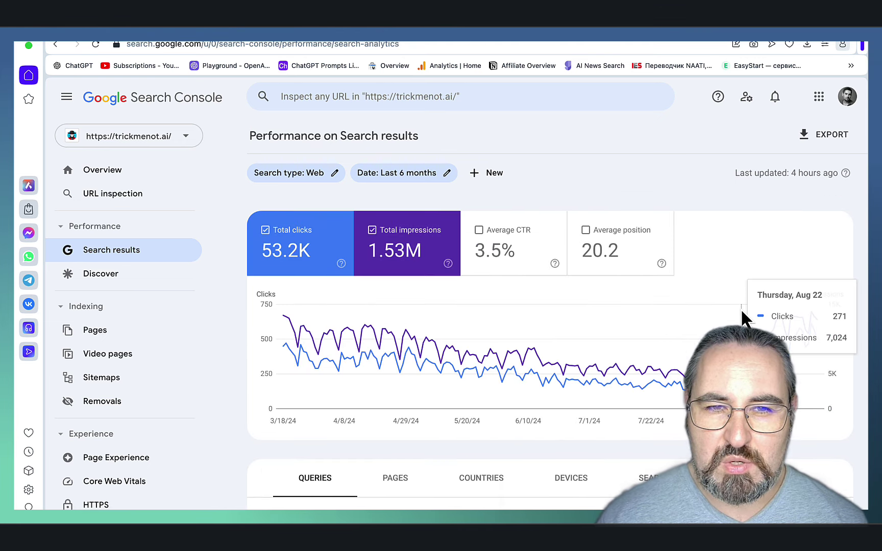